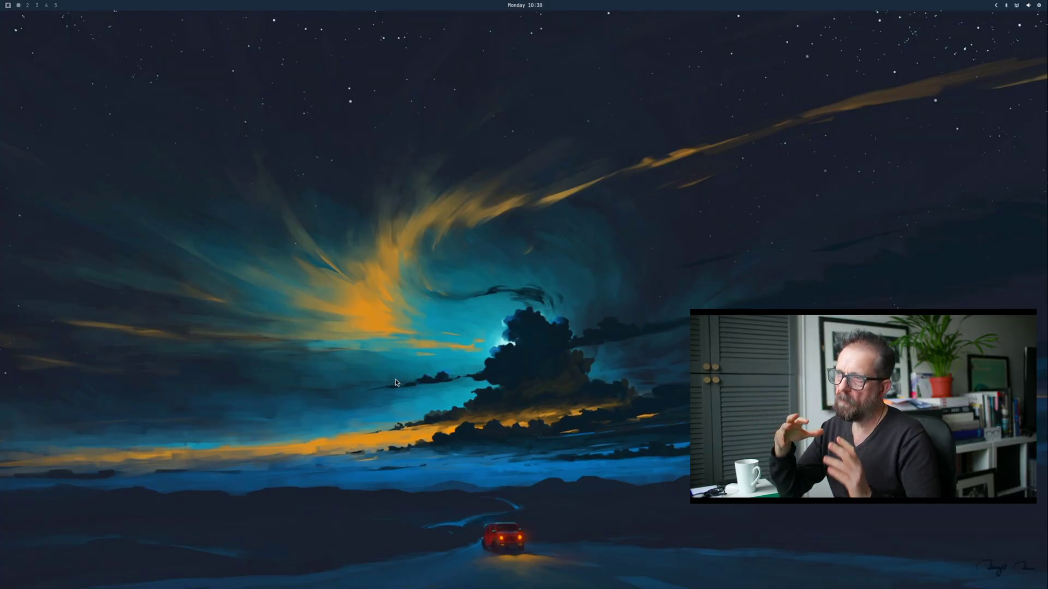
# - Open ChatGPT in its own window and close it again
pyautogui.press('super+b')
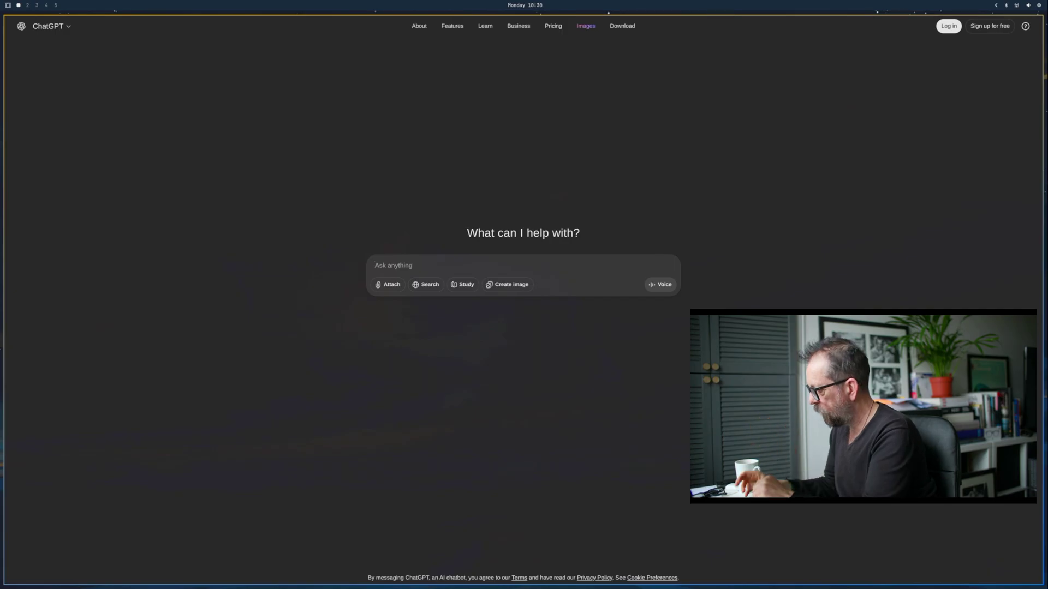
pyautogui.press('super+q')
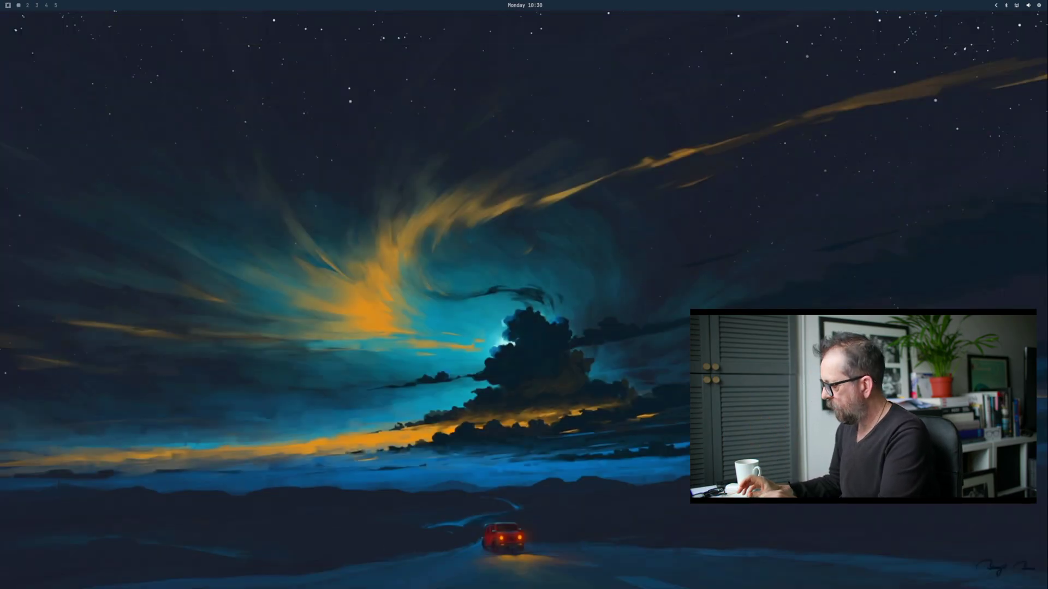
# - Examine the AI tools offered for installation in the Omarchy menu, and leave the menu
pyautogui.press('super+alt+space')
pyautogui.write('i')
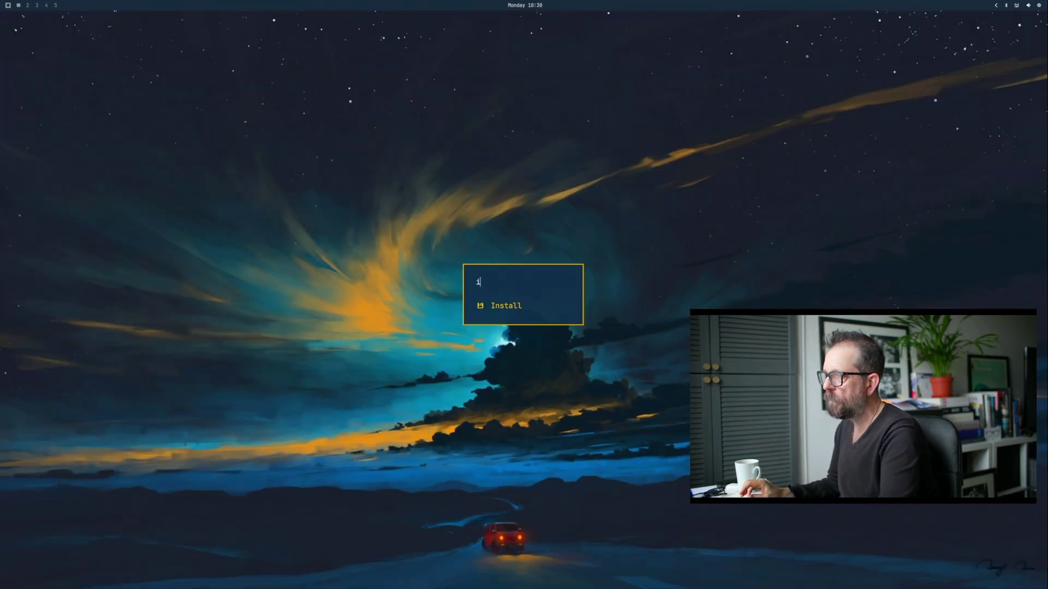
pyautogui.press('Return')
pyautogui.write('ai')
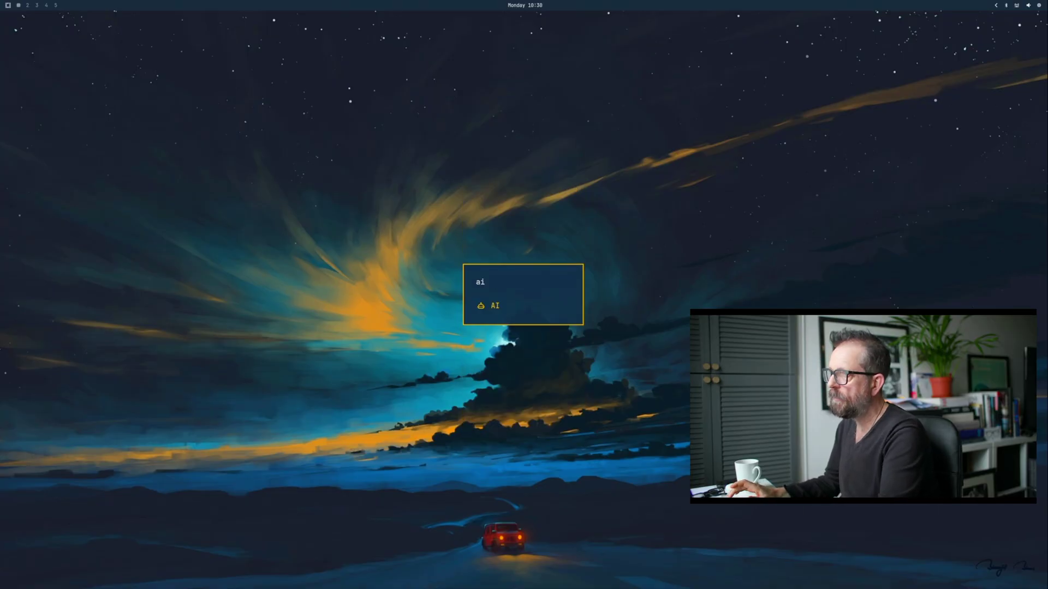
pyautogui.press('Return')
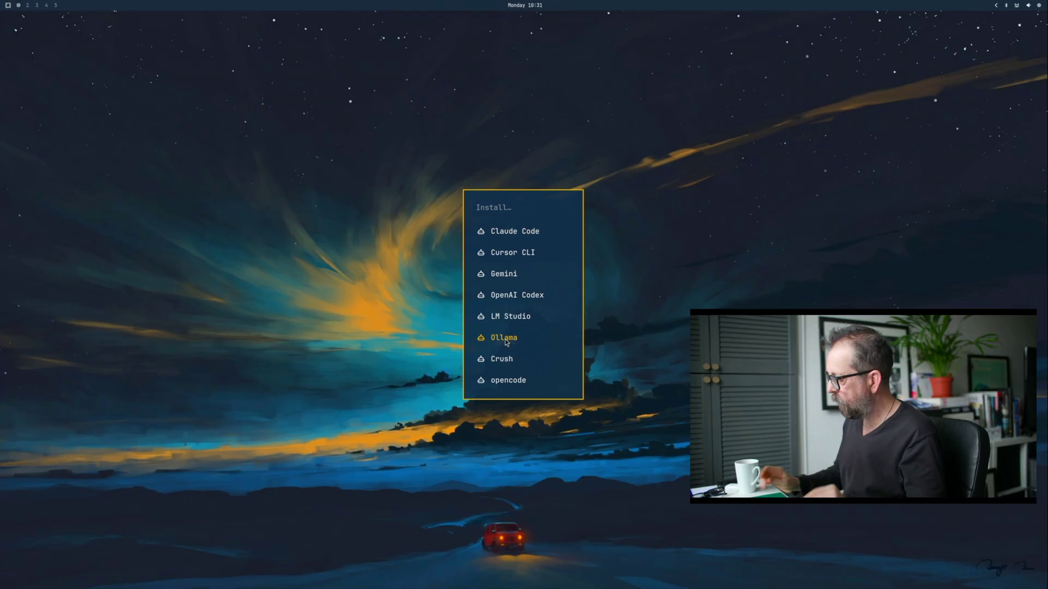
pyautogui.press('Escape')
pyautogui.press('Escape')
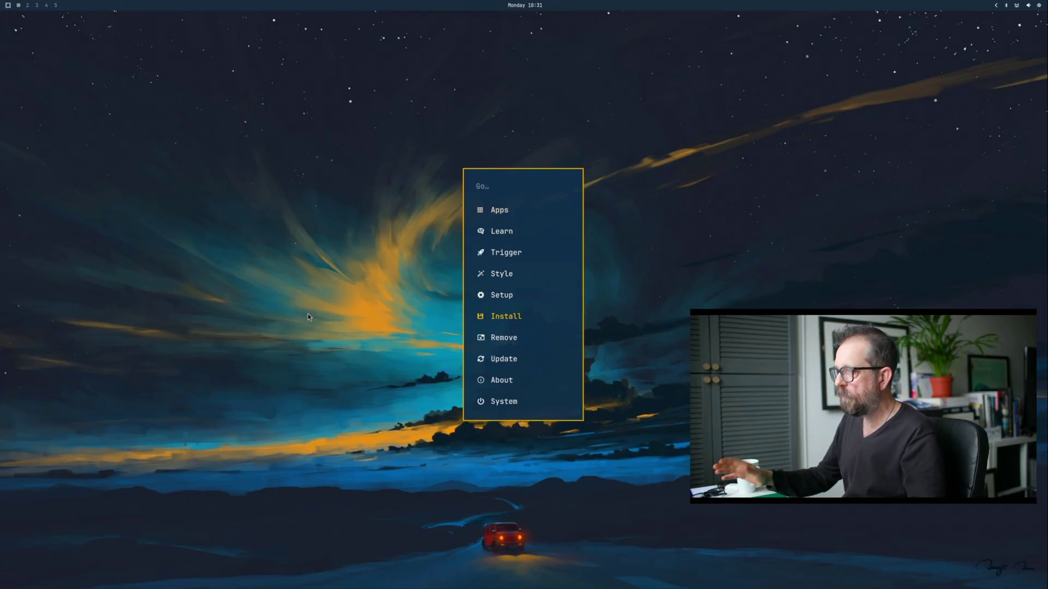
pyautogui.press('Escape')
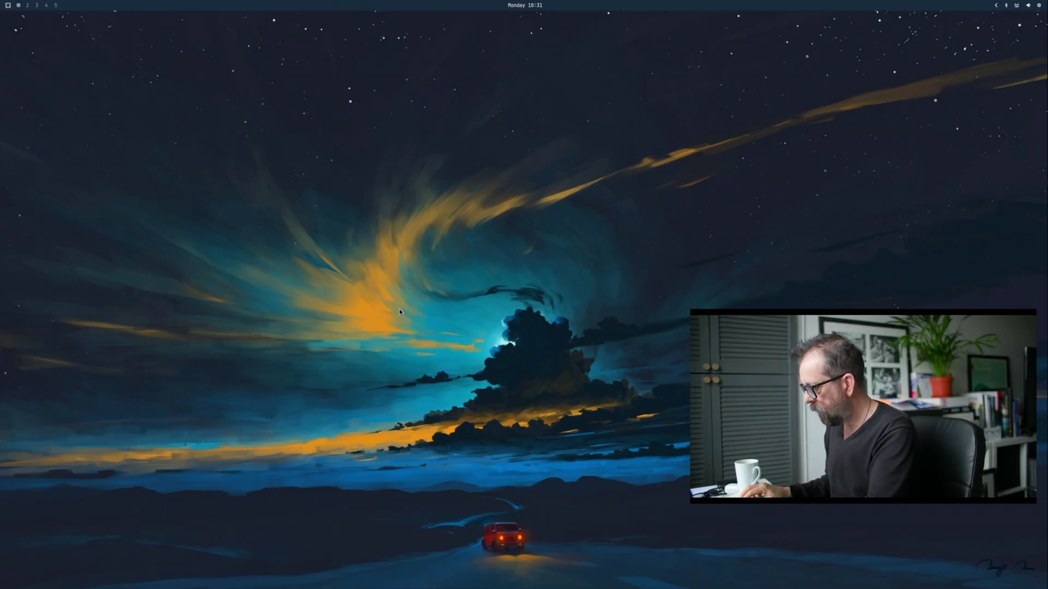
# - Open the Omarchy Manual from the Omarchy menu's learning resources
pyautogui.press('super+alt+space')
pyautogui.press('Down')
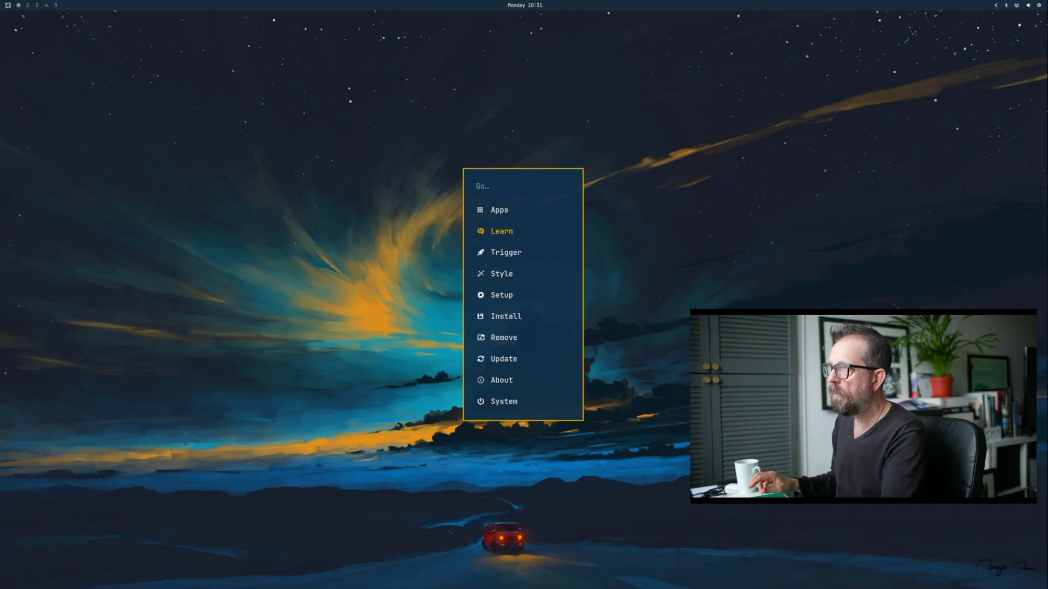
pyautogui.press('Return')
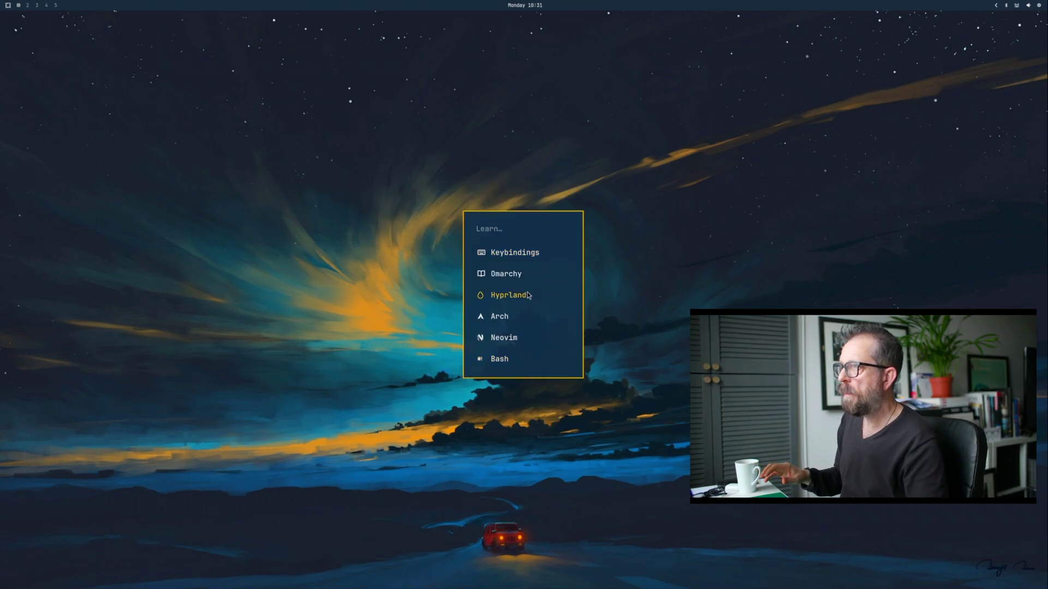
pyautogui.click(516, 276)
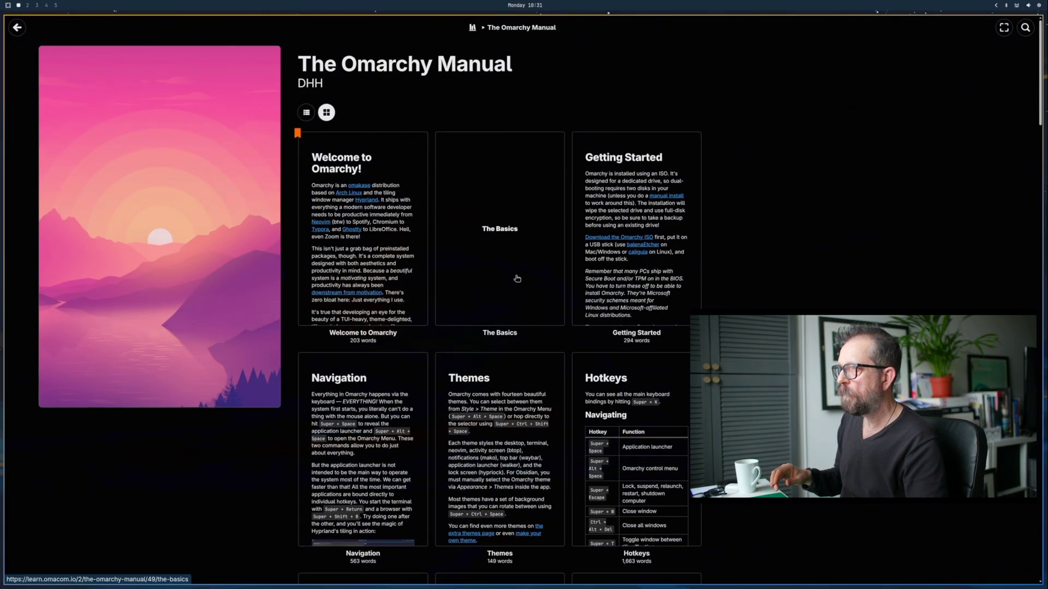
# - Open the manual's Themes chapter and follow its link to the extra themes page
pyautogui.scroll(-3, 517, 278)
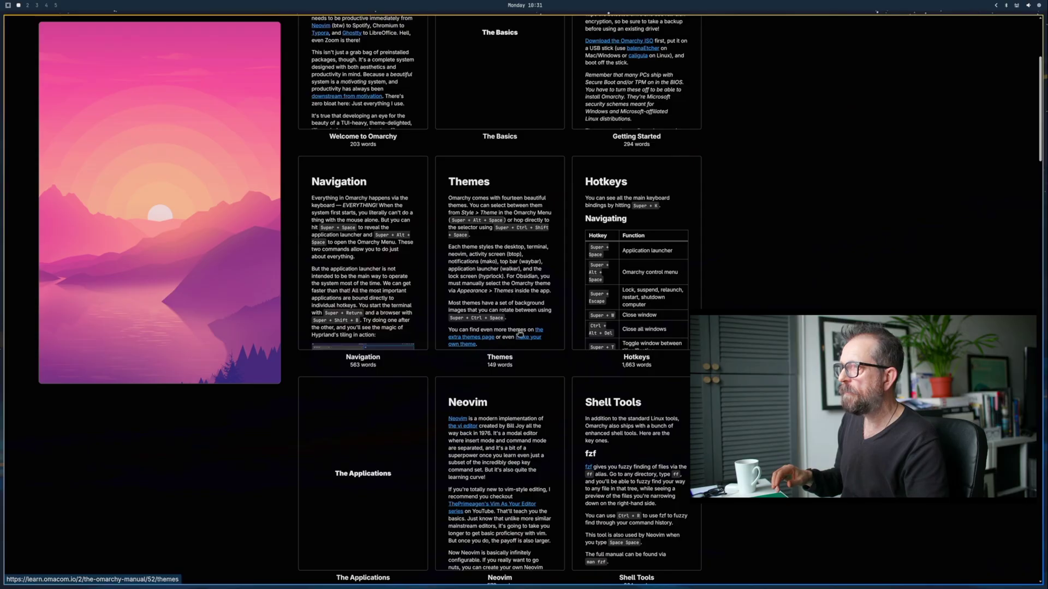
pyautogui.click(520, 334)
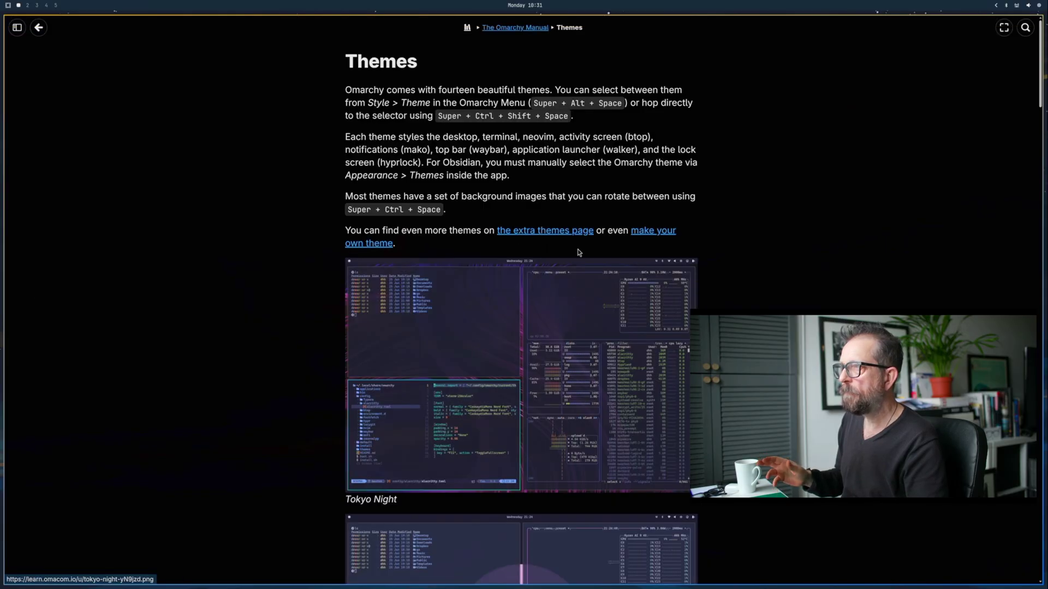
pyautogui.click(550, 234)
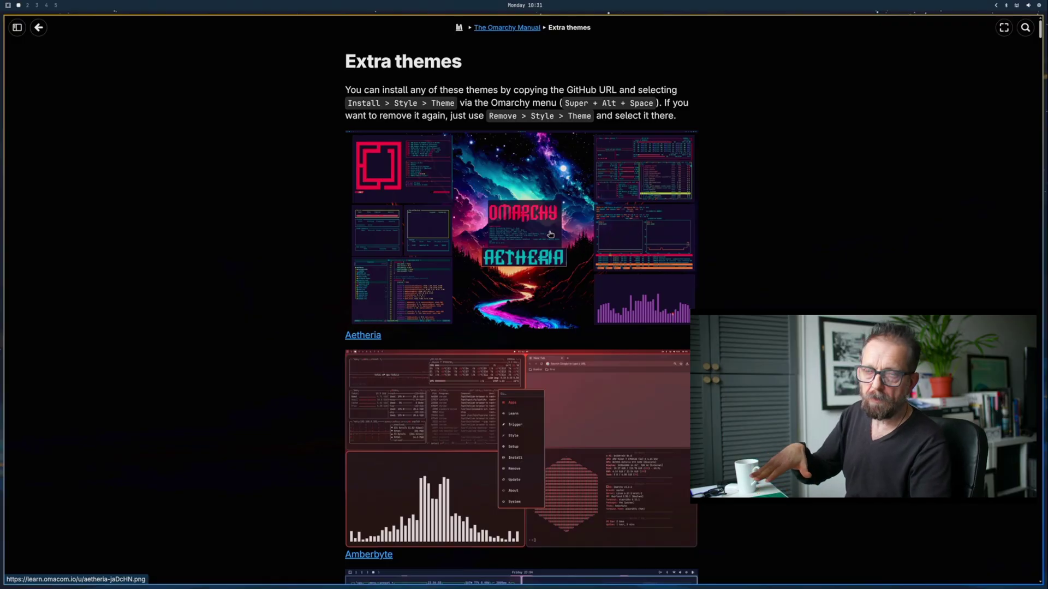
# - Find the Ayaka theme among the extra themes and copy the HTTPS clone URL of its GitHub repository
pyautogui.scroll(-15, 550, 234)
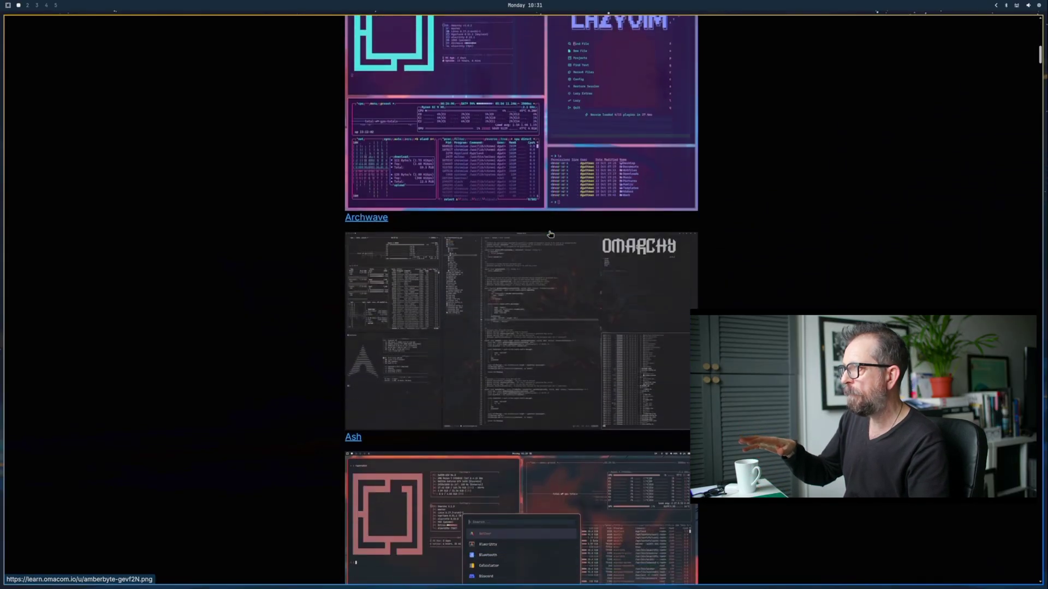
pyautogui.scroll(-18, 550, 234)
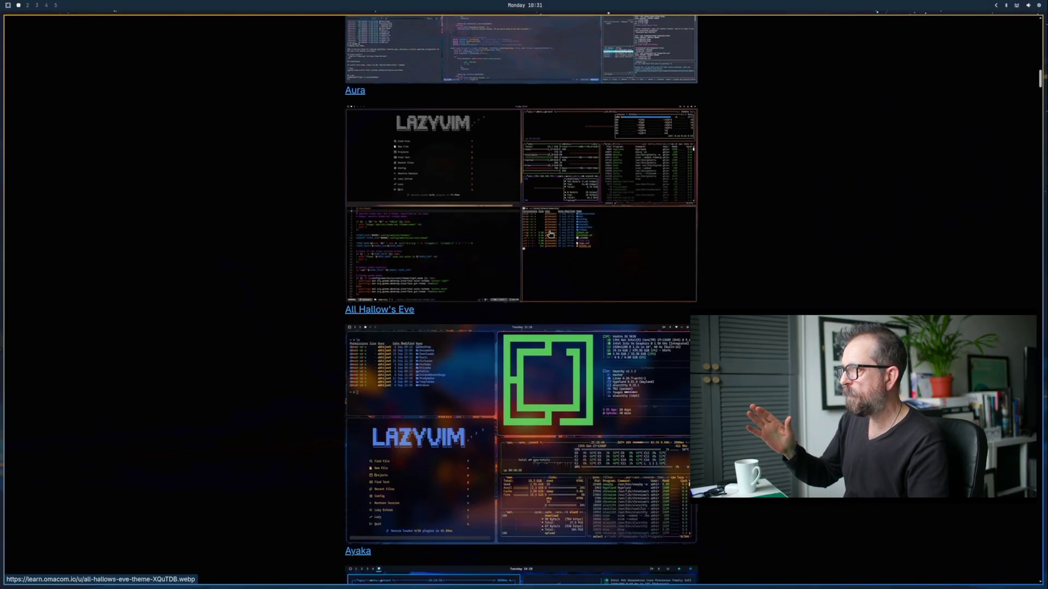
pyautogui.scroll(-5, 550, 235)
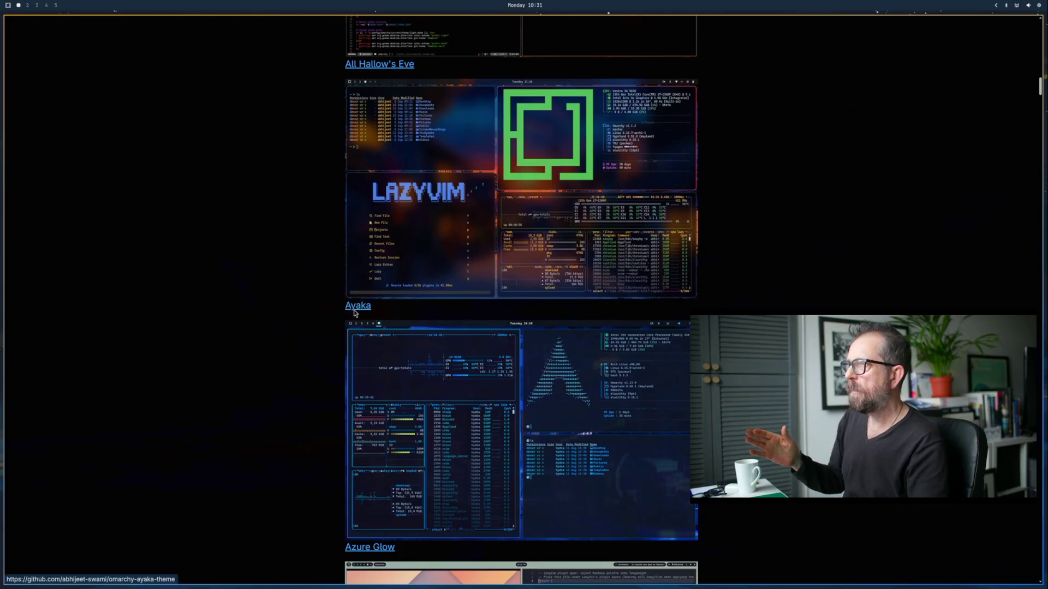
pyautogui.click(355, 307)
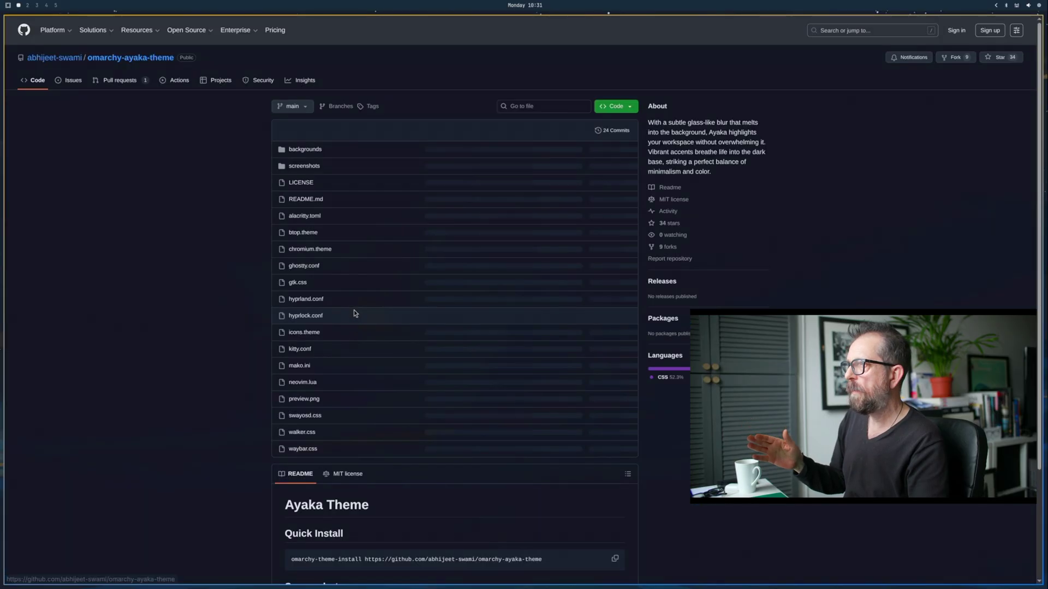
pyautogui.click(623, 113)
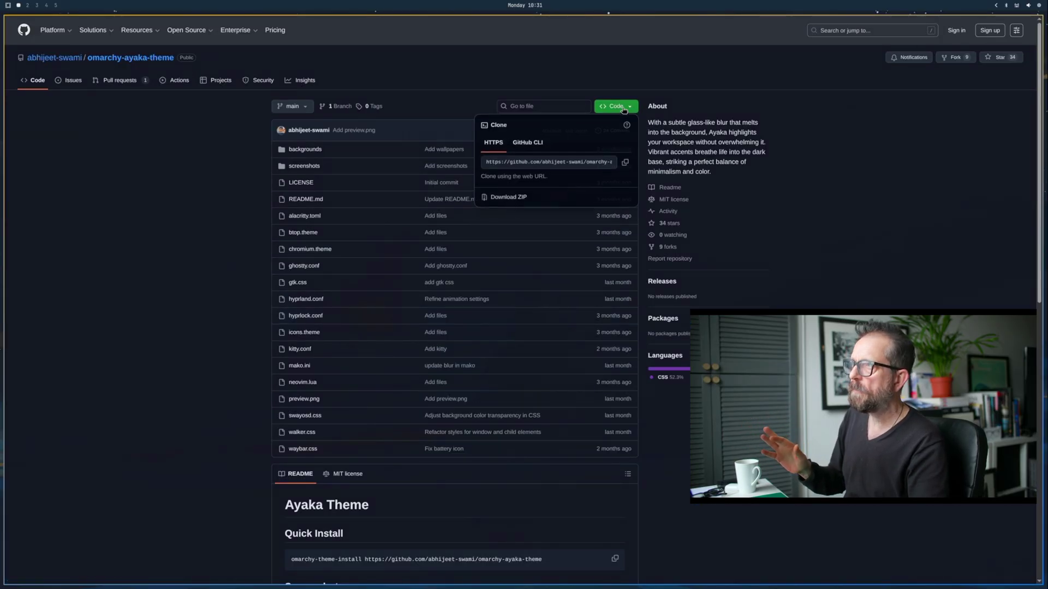
pyautogui.click(626, 164)
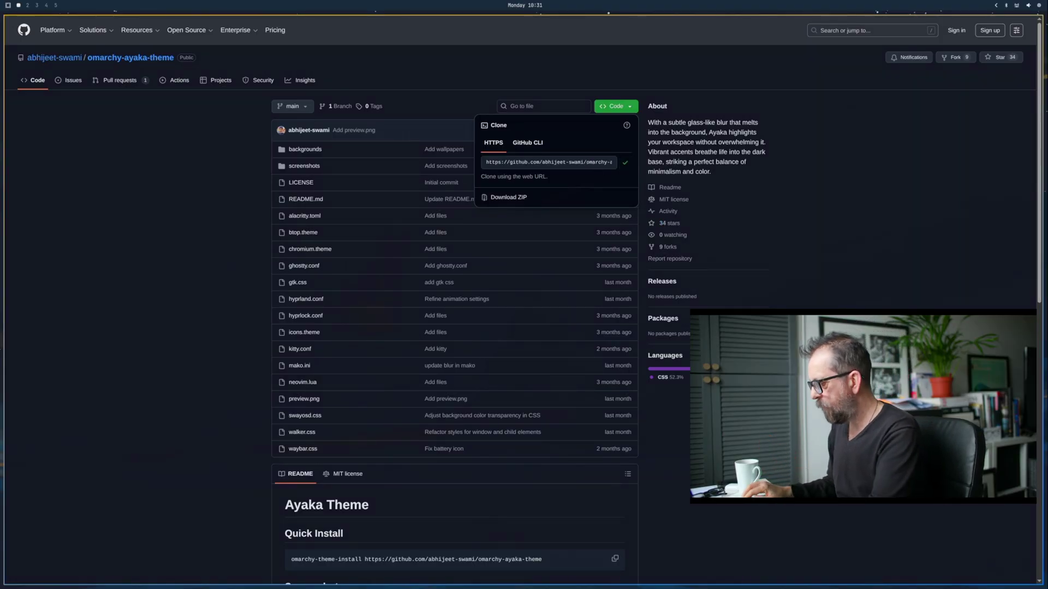
# - Start a new theme installation under the Style category of Omarchy's install options
pyautogui.press('super+alt+space')
pyautogui.write('i')
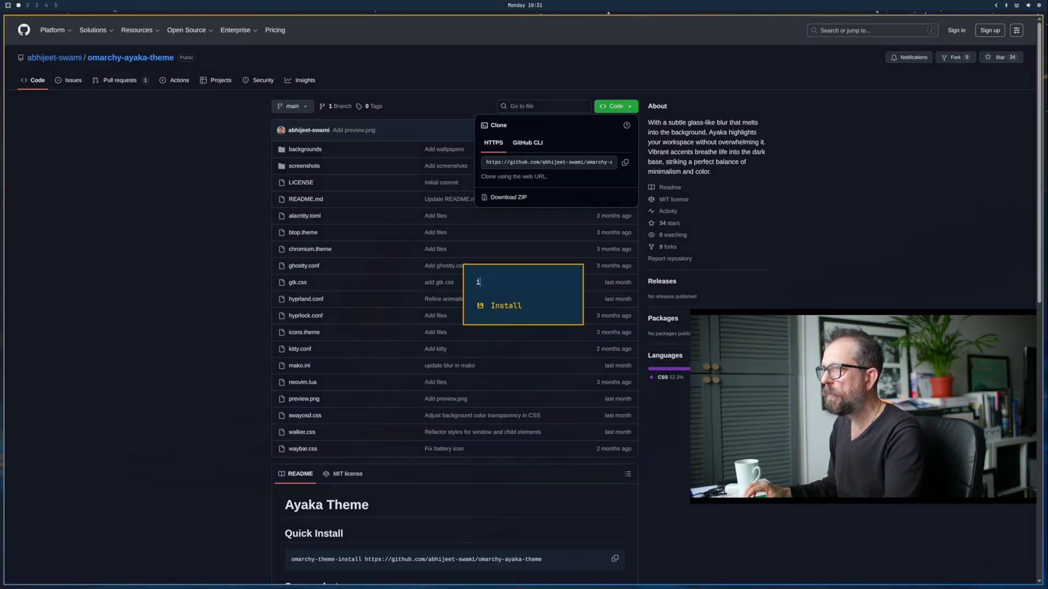
pyautogui.press('Return')
pyautogui.press('Down')
pyautogui.press('Down')
pyautogui.press('Down')
pyautogui.press('Down')
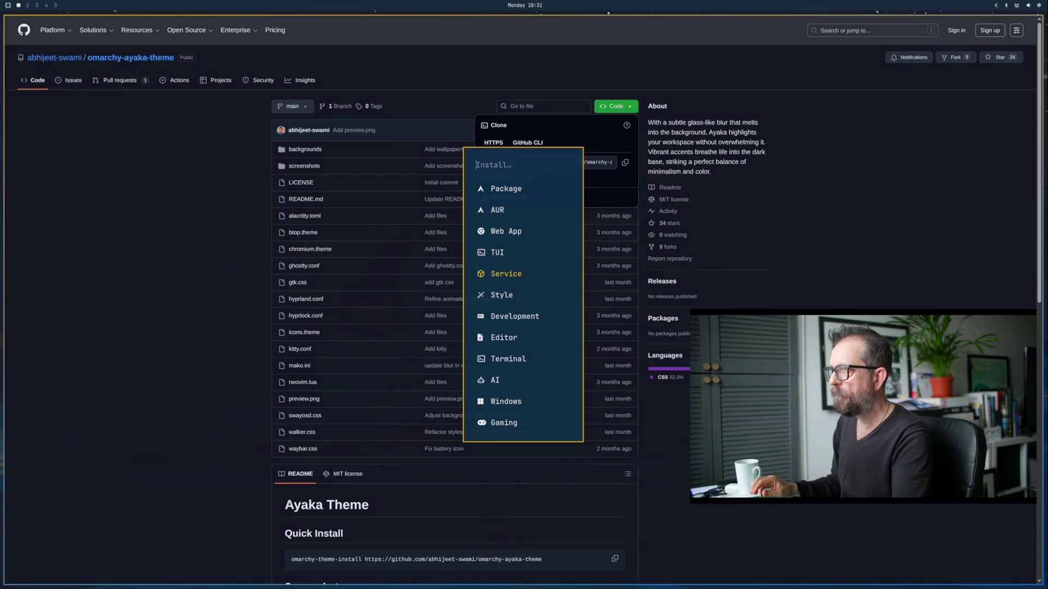
pyautogui.press('Down')
pyautogui.press('Return')
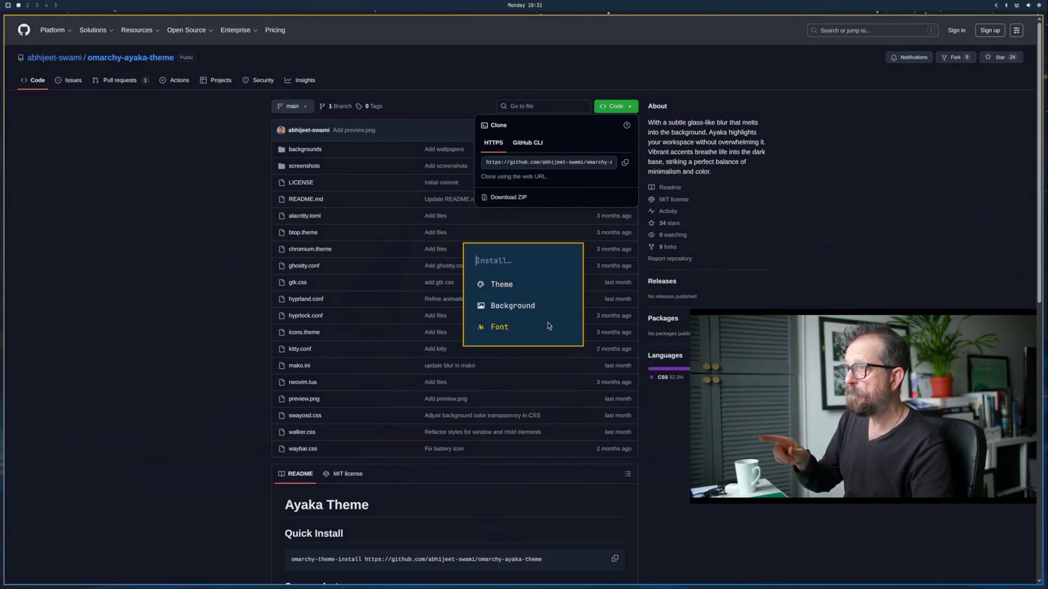
pyautogui.click(505, 287)
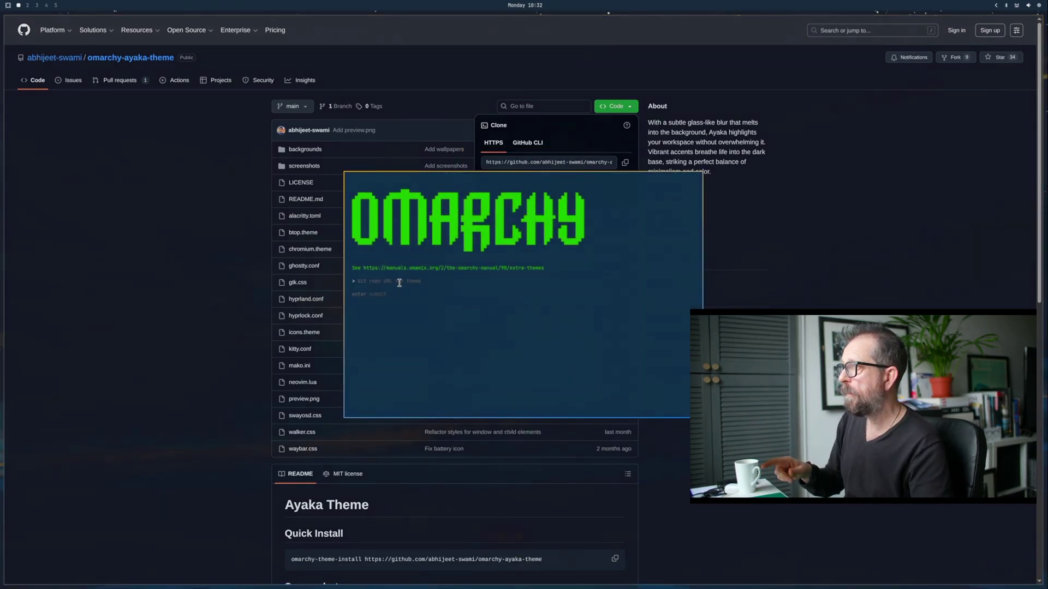
# - Install the Ayaka theme from the copied omarchy-ayaka-theme.git URL, and close the installer and the GitHub window
pyautogui.rightClick(359, 285)
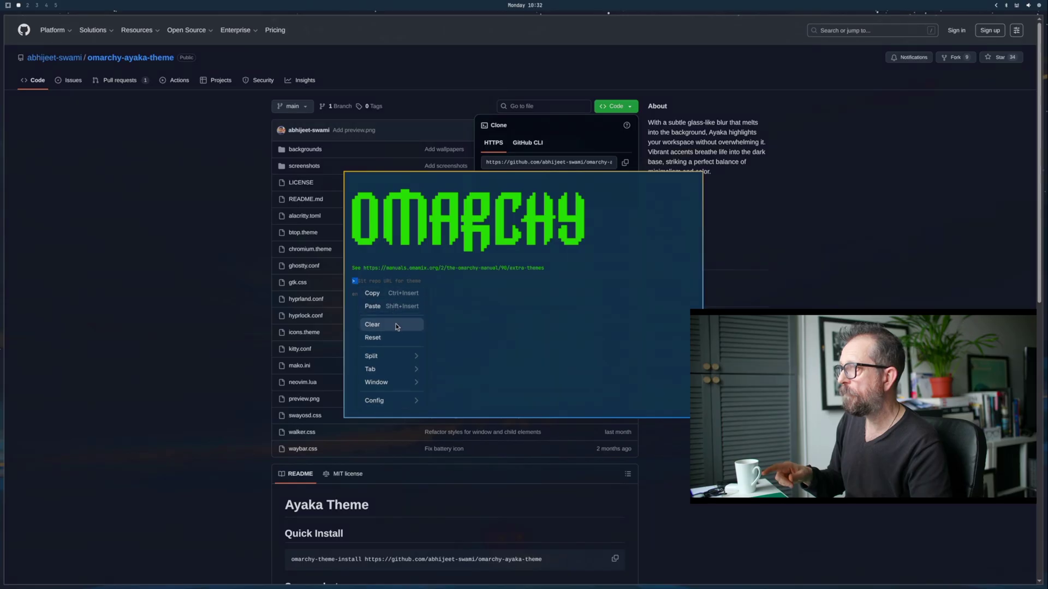
pyautogui.click(388, 309)
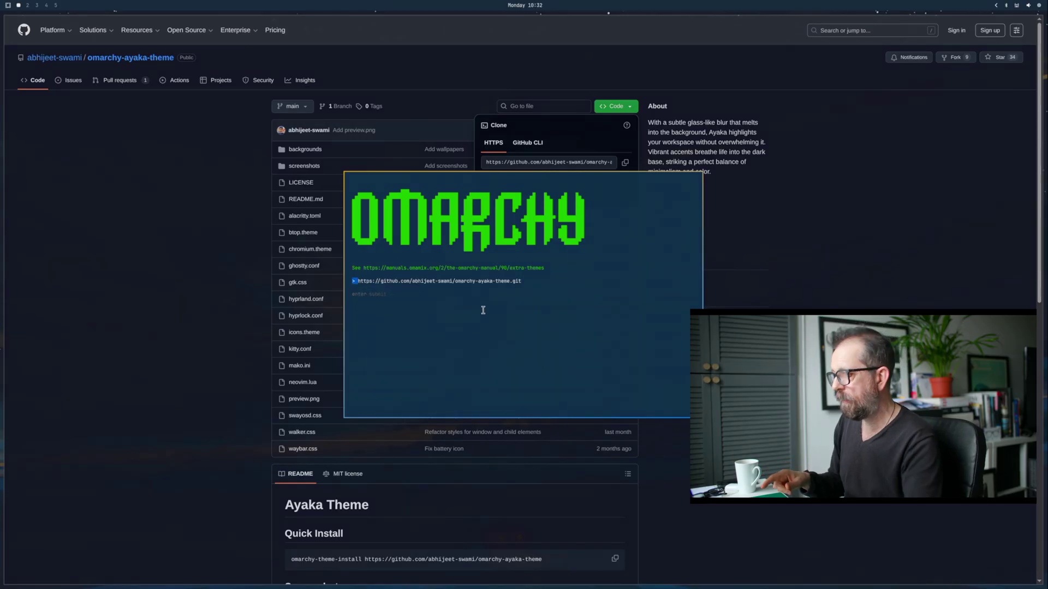
pyautogui.press('Return')
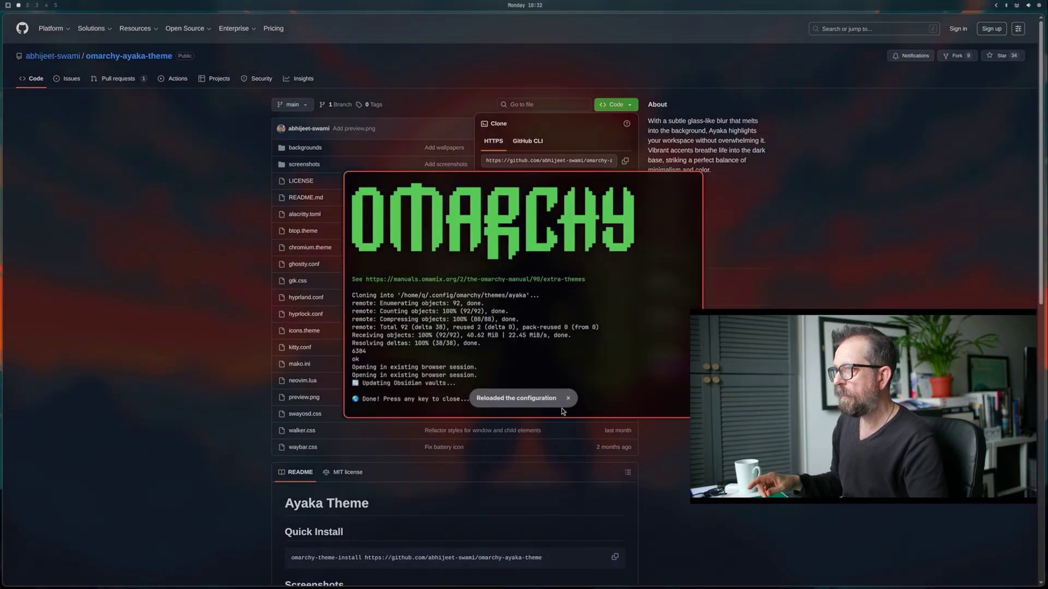
pyautogui.press('Return')
pyautogui.press('super+w')
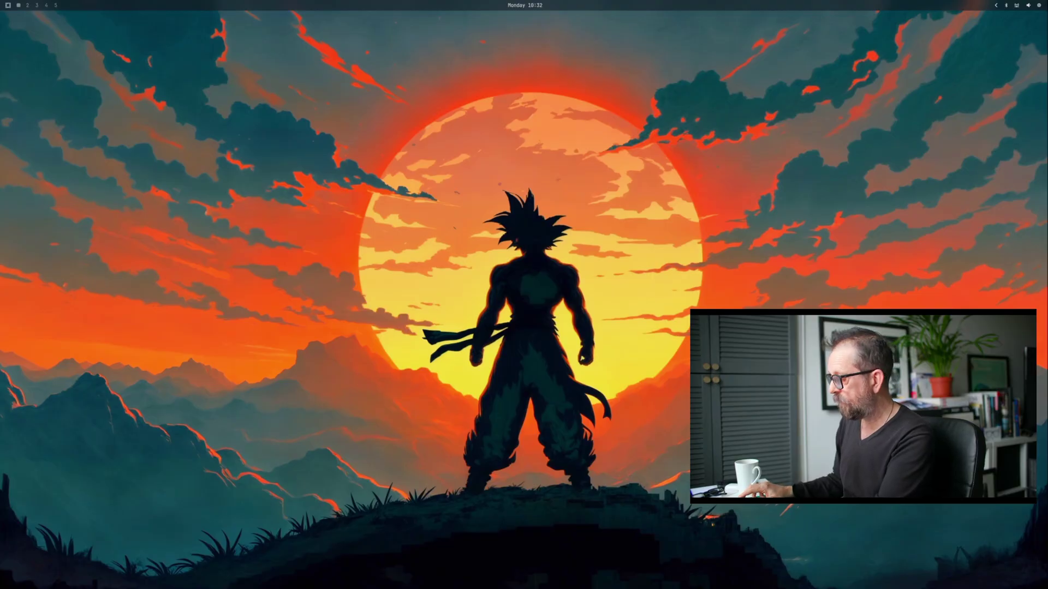
# - Cycle the theme's desktop background to the misty forest wallpaper with the torii gate
pyautogui.press('super+ctrl+space')
pyautogui.press('super+ctrl+space')
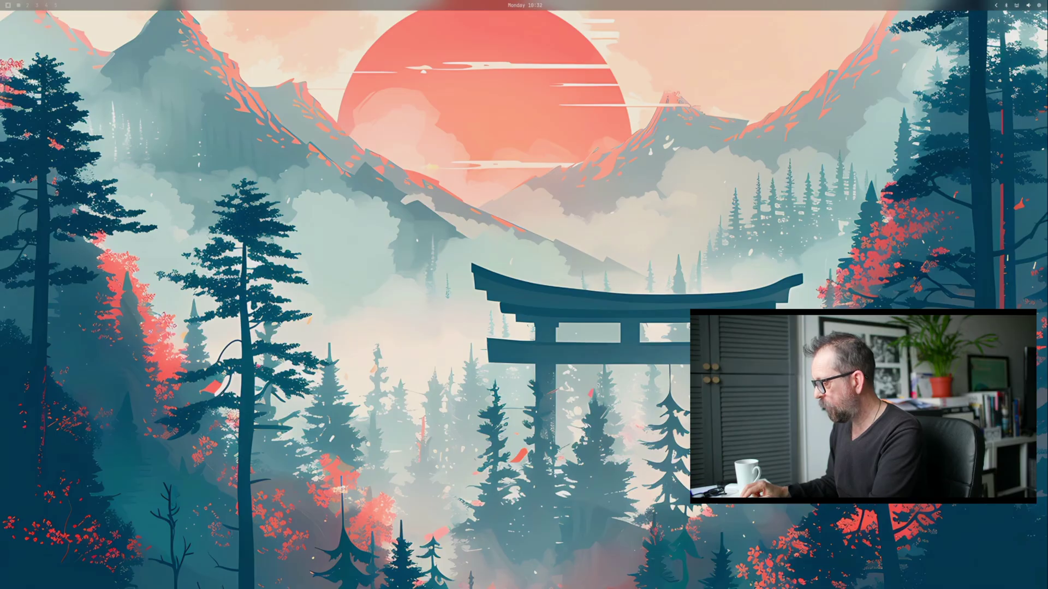
# - Switch the desktop theme to Cobalt2 through the Omarchy style options
pyautogui.press('super+alt+space')
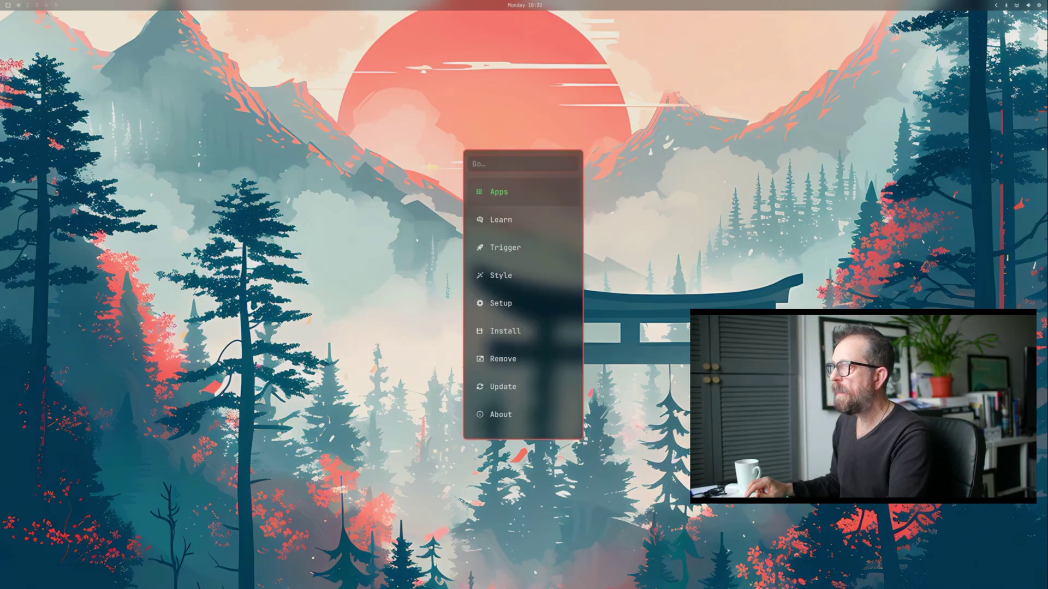
pyautogui.press('Down')
pyautogui.press('Down')
pyautogui.press('Down')
pyautogui.press('Return')
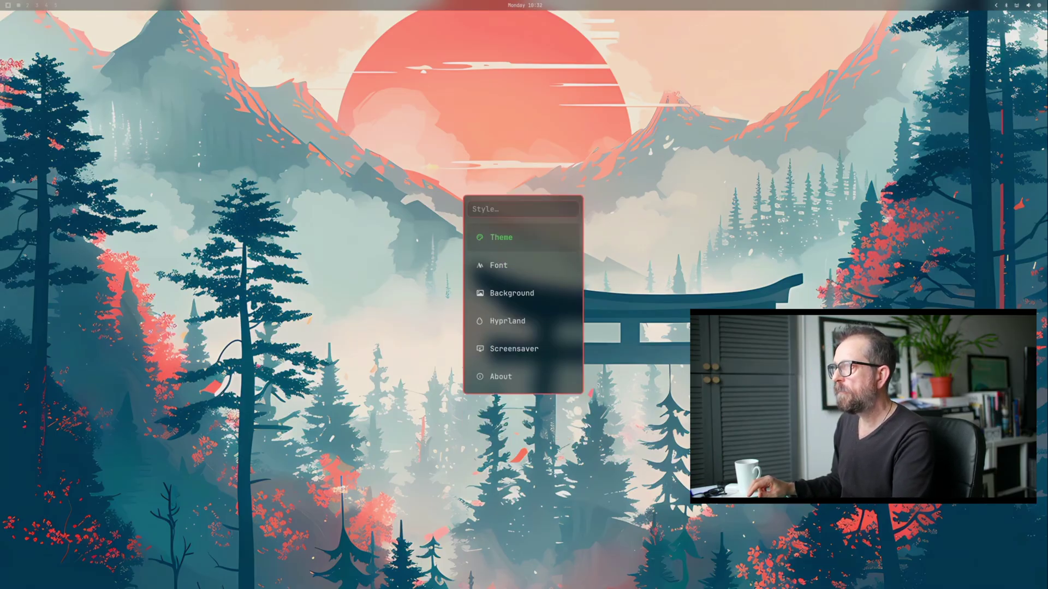
pyautogui.press('Return')
pyautogui.press('Down')
pyautogui.press('Down')
pyautogui.press('Down')
pyautogui.press('Down')
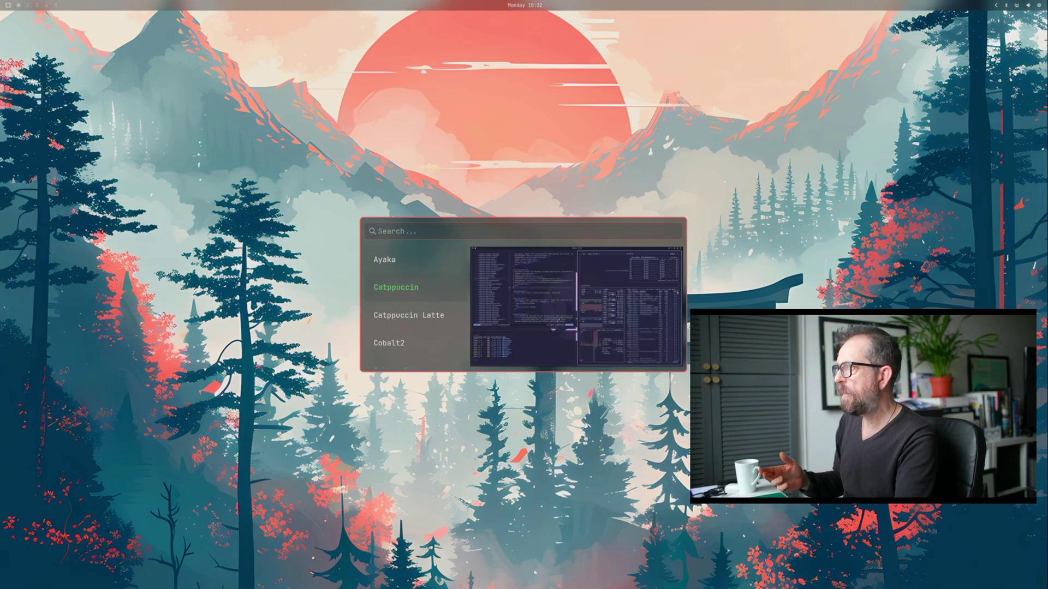
pyautogui.press('Up')
pyautogui.press('Return')
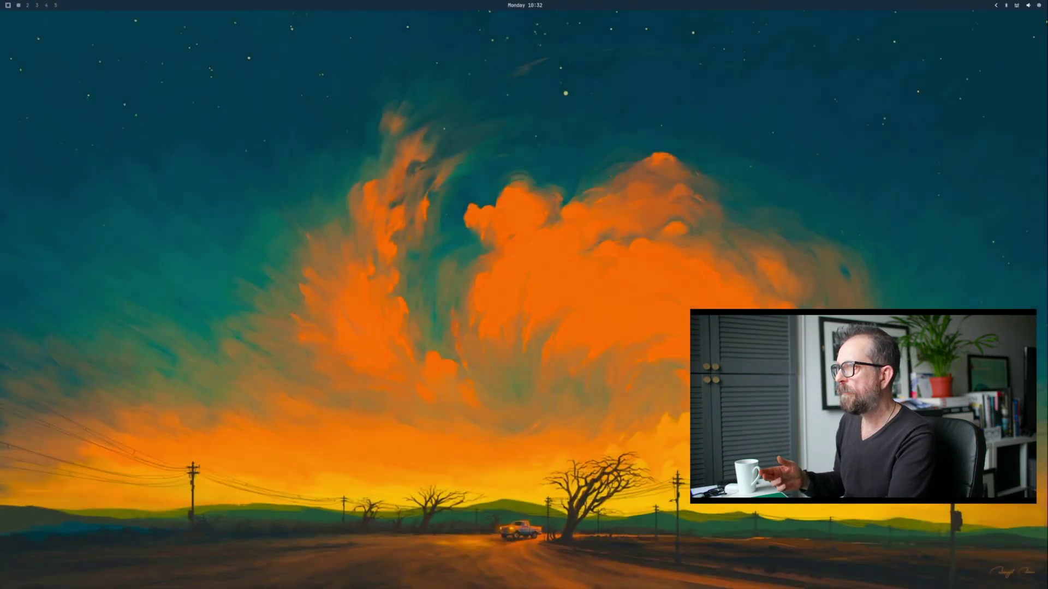
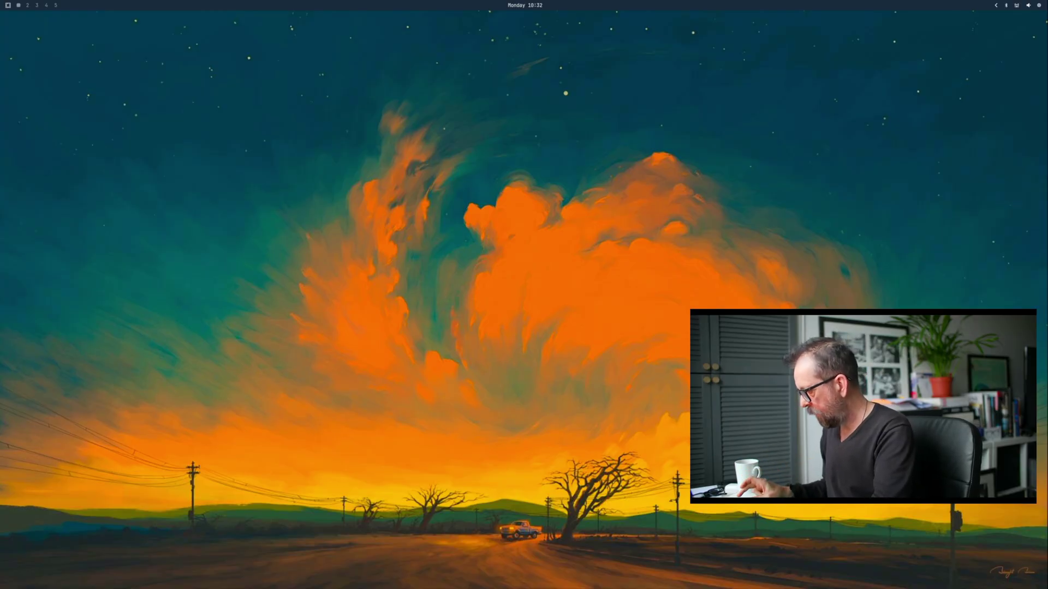
# - Open a terminal and the Files file manager side by side
pyautogui.press('super+Return')
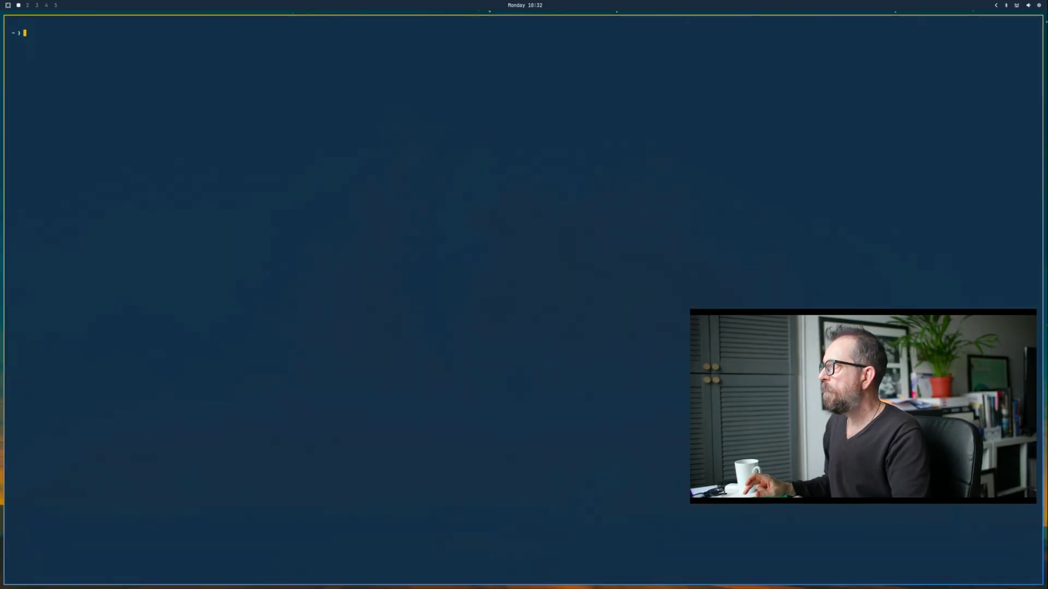
pyautogui.press('super+e')
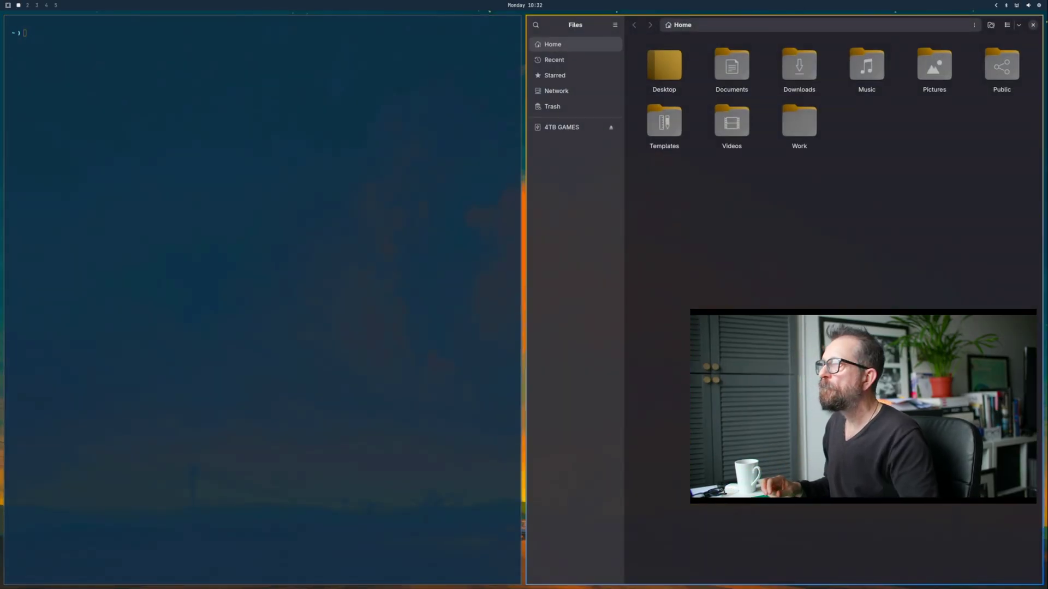
# - Make the ollama-setup.sh script in the Downloads folder executable by running chmod +x with its full path in the terminal
pyautogui.doubleClick(798, 71)
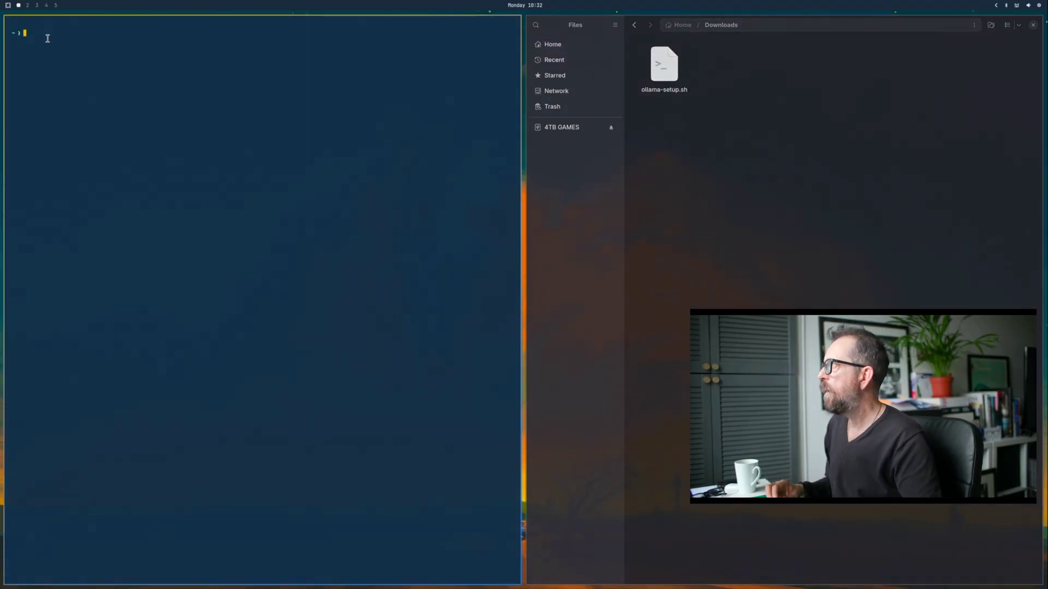
pyautogui.write('chmod +x')
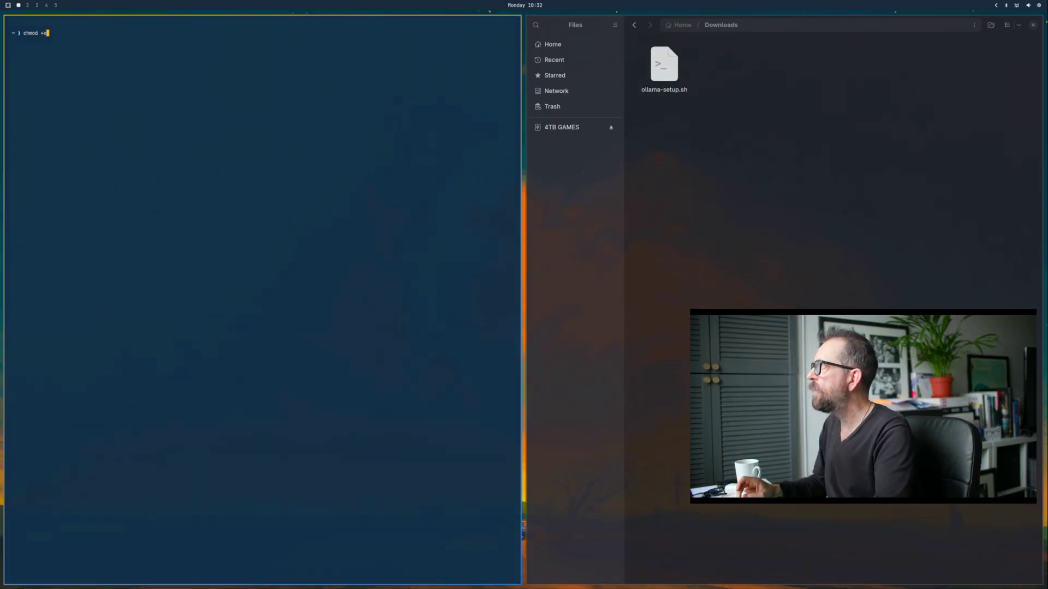
pyautogui.press('Return')
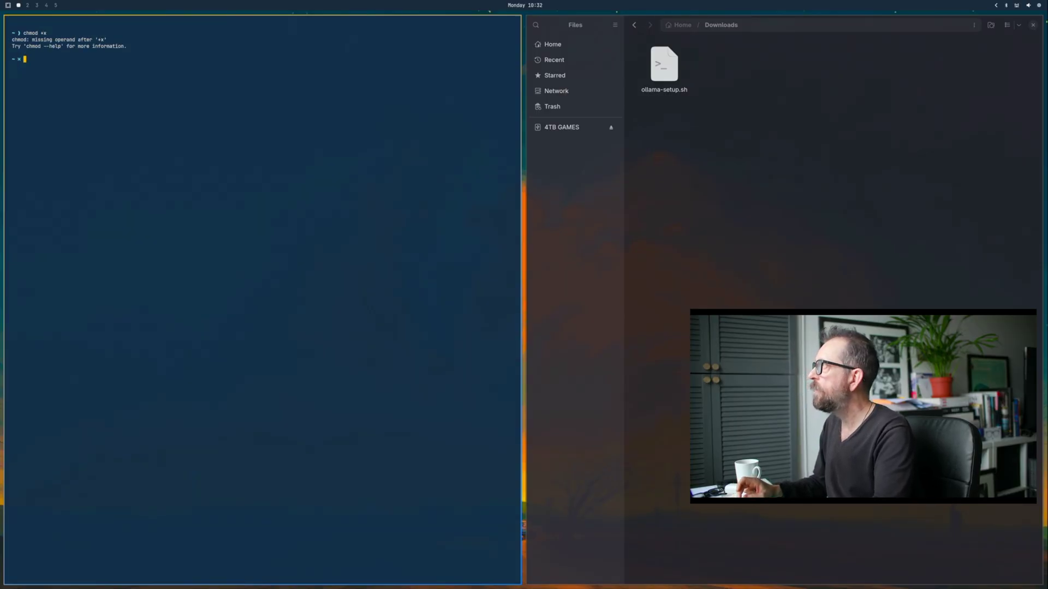
pyautogui.write('chmod')
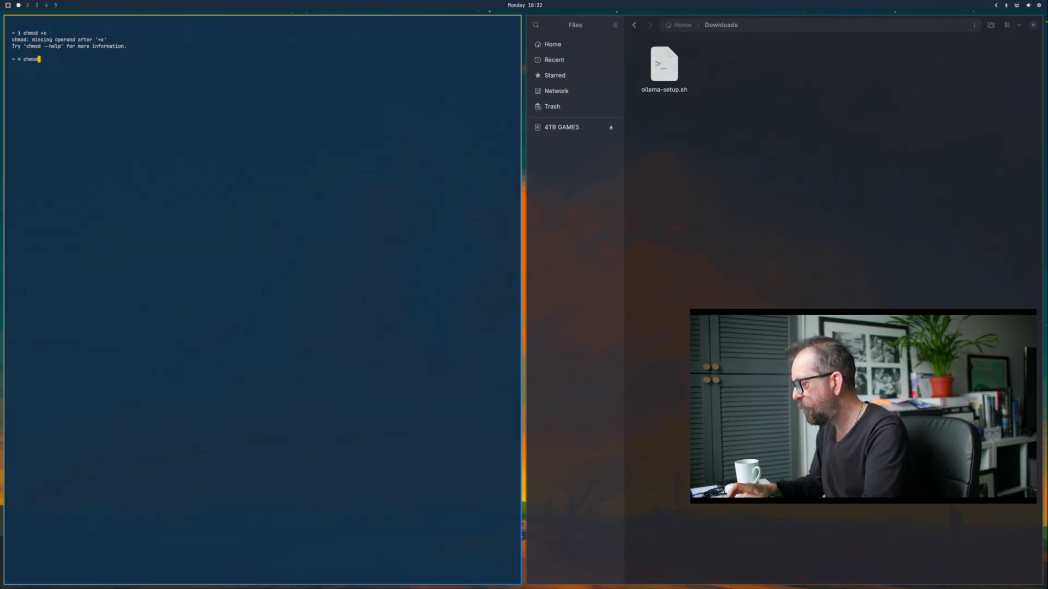
pyautogui.write(' +x')
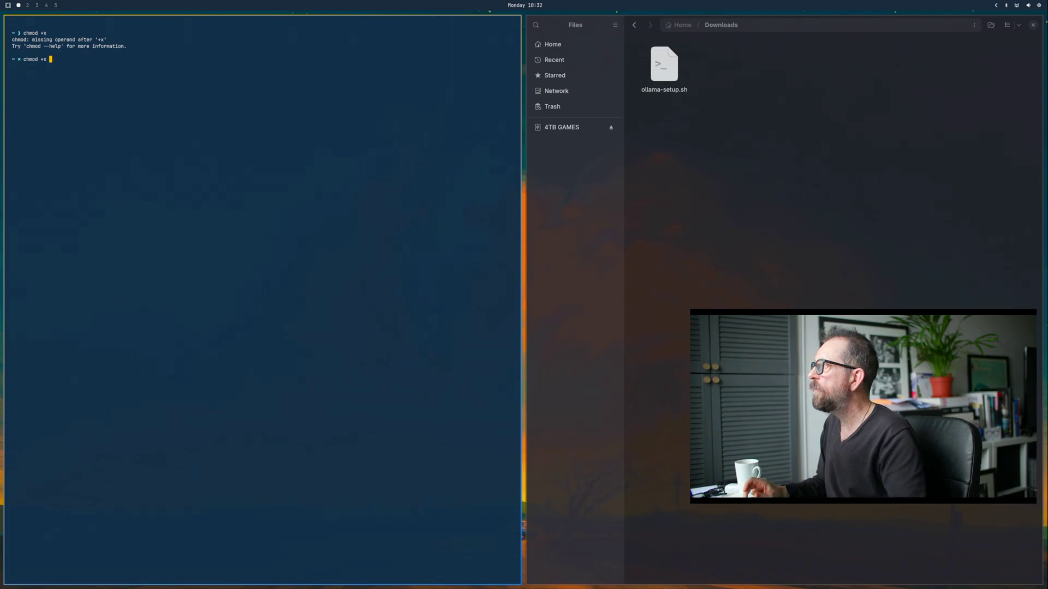
pyautogui.rightClick(672, 78)
pyautogui.click(683, 140)
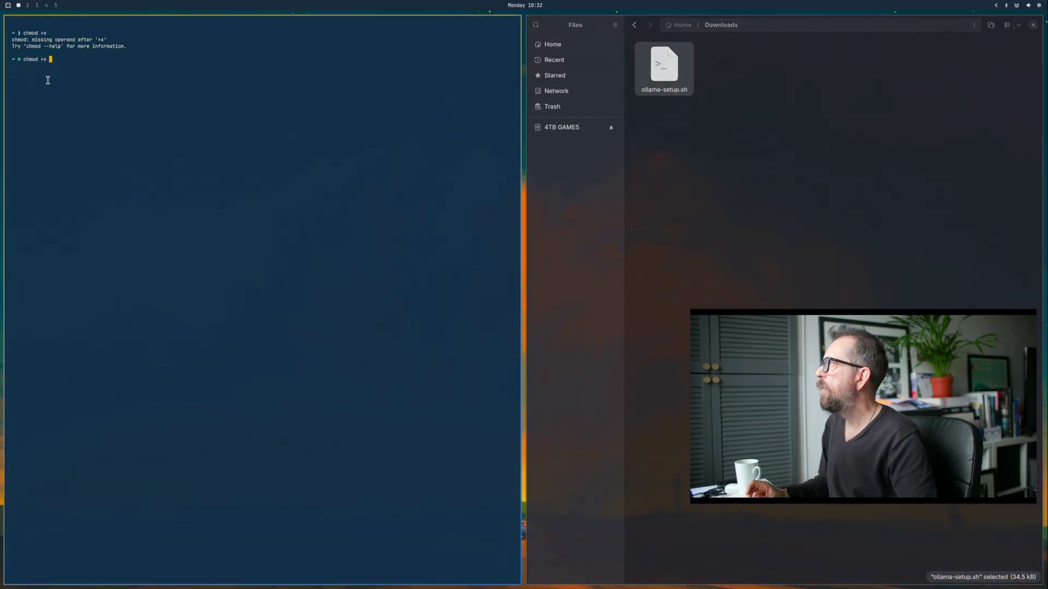
pyautogui.rightClick(52, 62)
pyautogui.click(82, 86)
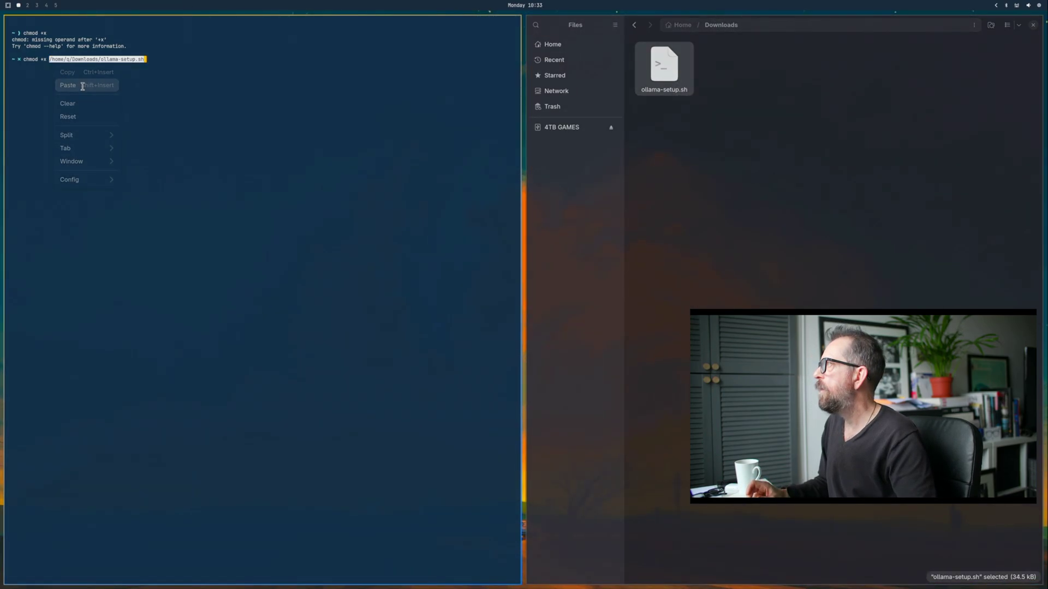
pyautogui.press('Return')
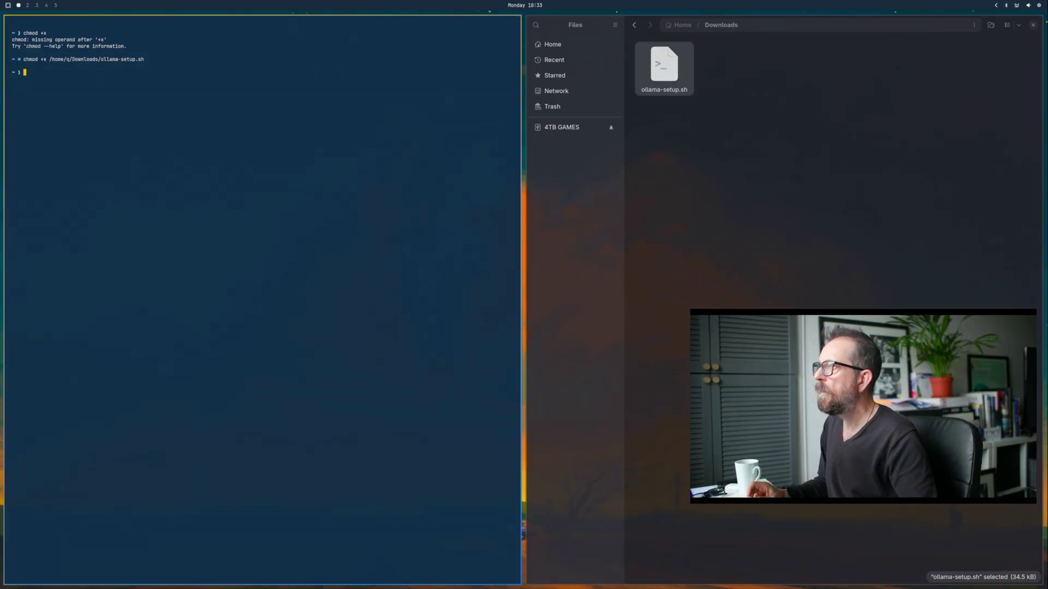
# - Run ollama-setup.sh from its Downloads path, accept the Ollama and Open WebUI installation, and enter the sudo password
pyautogui.hotkey('ctrl', 'shift', 'v')
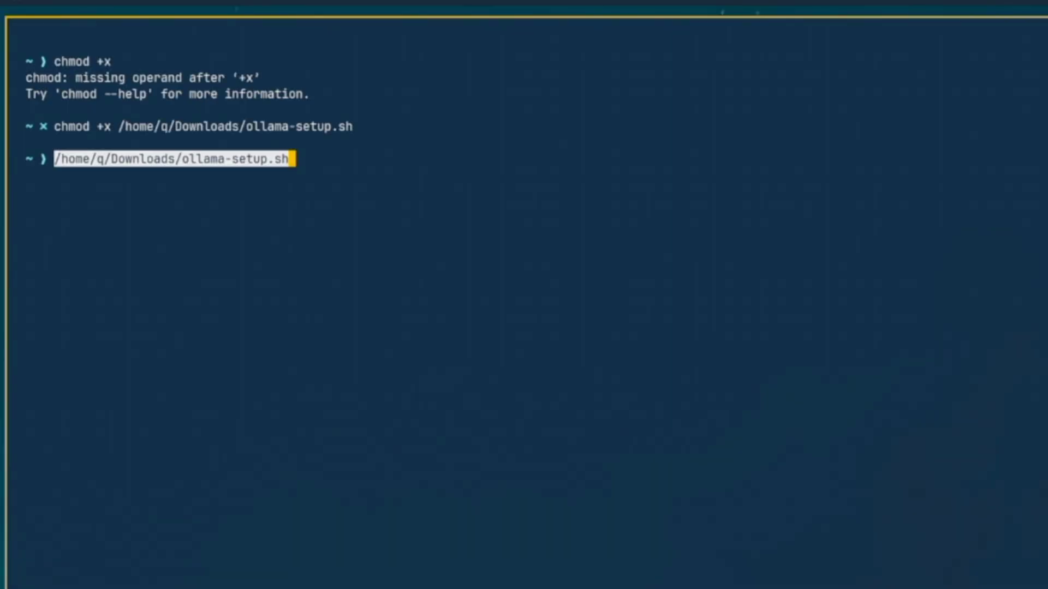
pyautogui.press('Return')
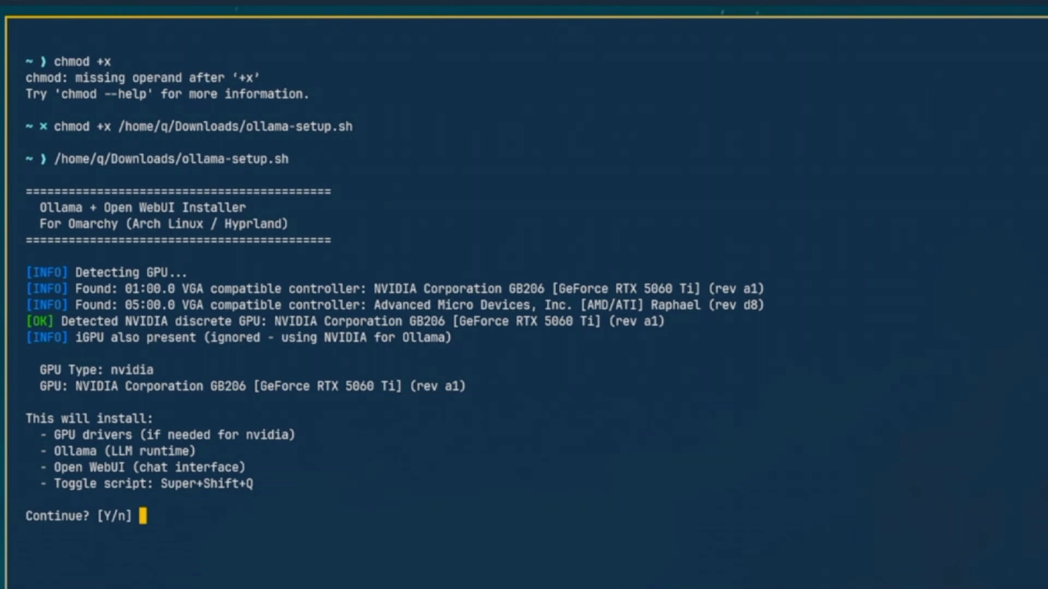
pyautogui.write('y')
pyautogui.press('Return')
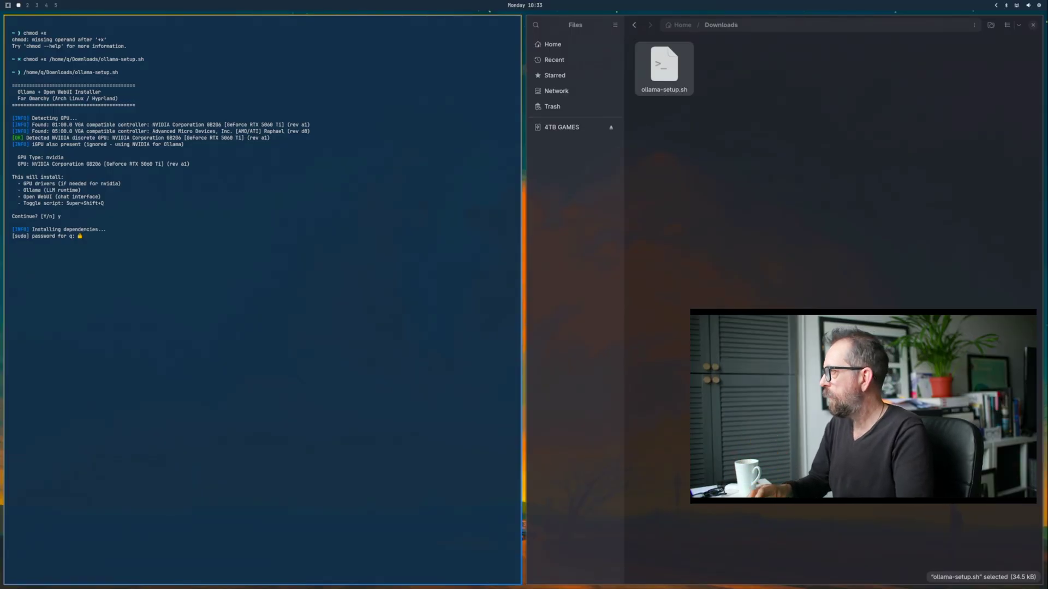
pyautogui.press('Return')
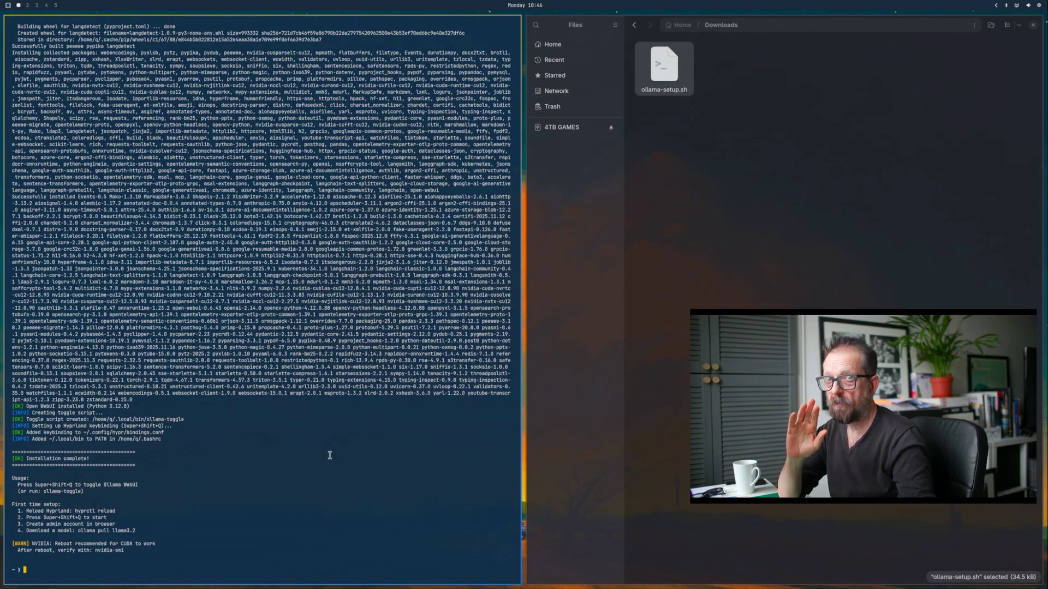
# - Review the installer output, reboot the computer from the terminal, and unlock it with the password at startup
pyautogui.scroll(20, 308, 463)
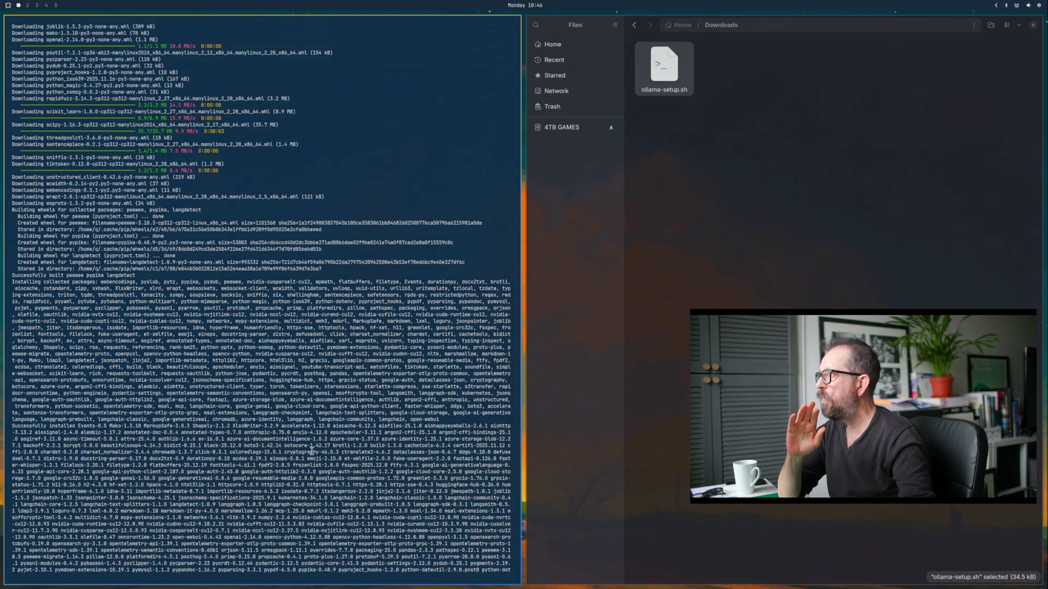
pyautogui.scroll(-10, 312, 451)
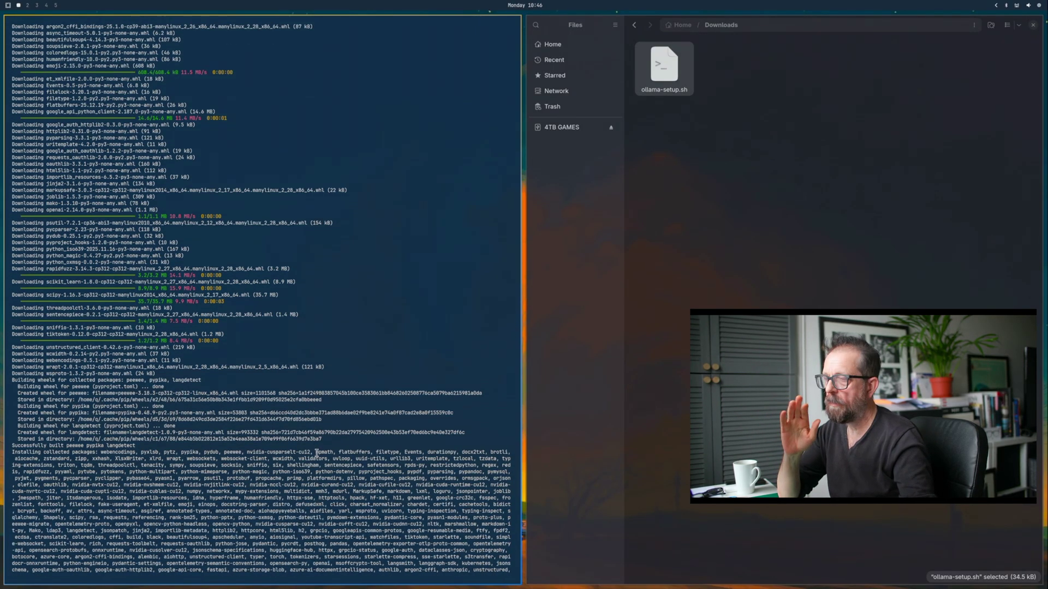
pyautogui.scroll(-11, 316, 452)
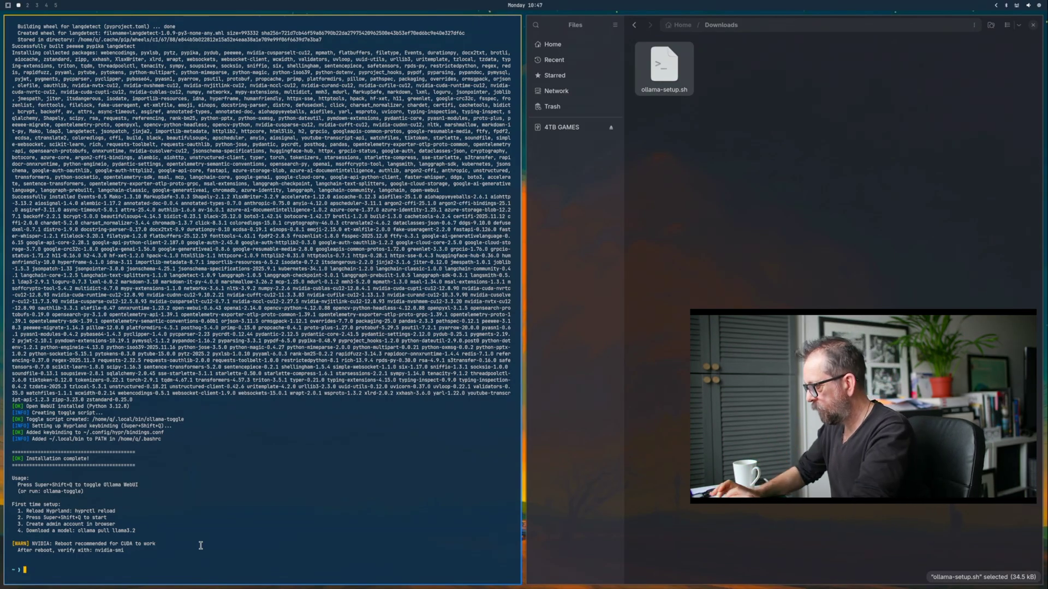
pyautogui.write('reboot')
pyautogui.press('Return')
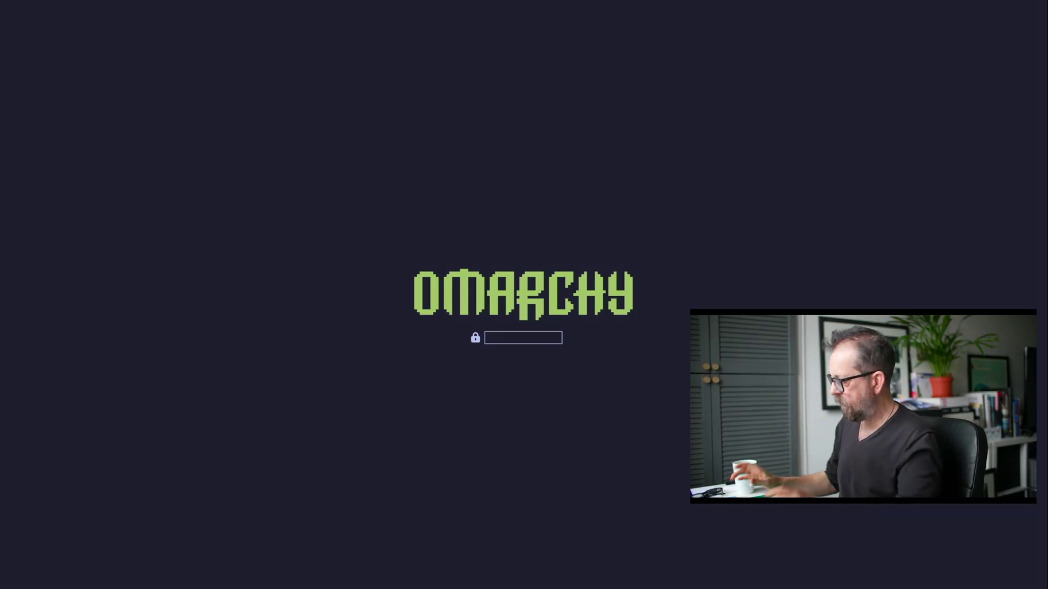
pyautogui.press('Return')
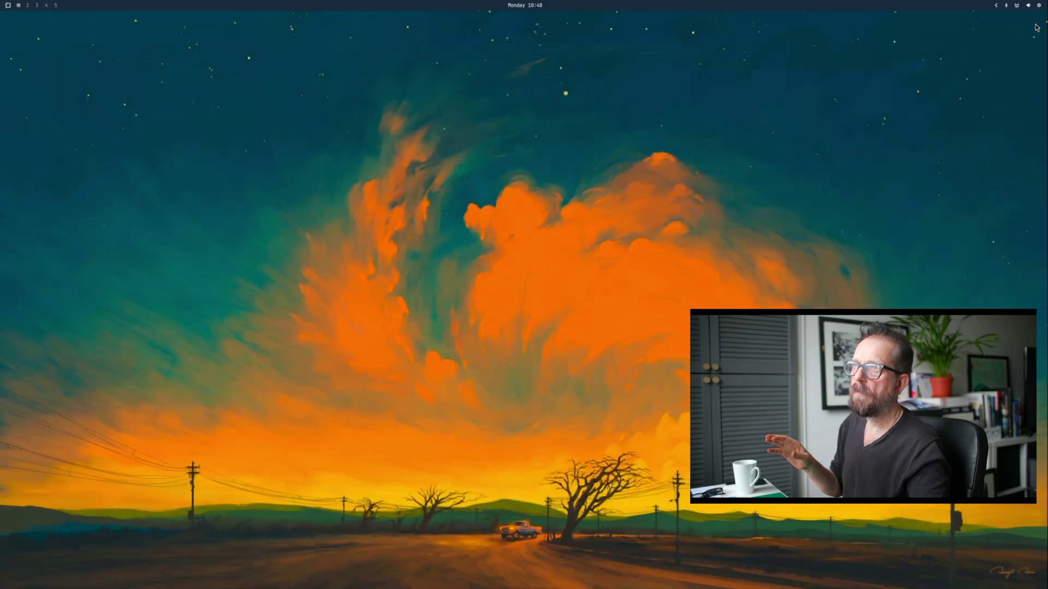
# - Try to open the Ollama WebUI at localhost:8080, reload the page, and close the browser window
pyautogui.click(1035, 23)
pyautogui.press('super+o')
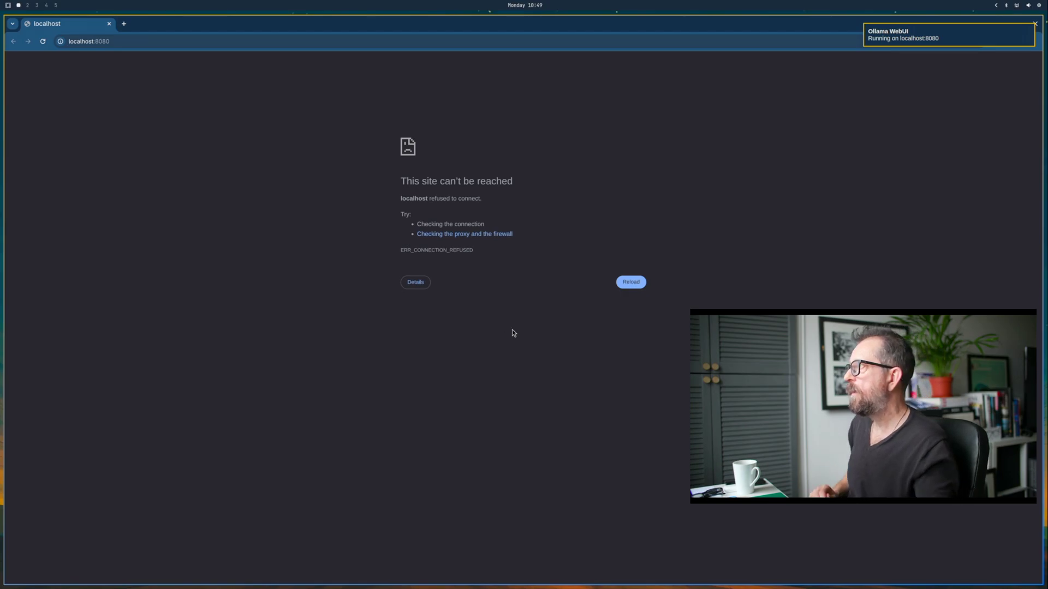
pyautogui.click(638, 289)
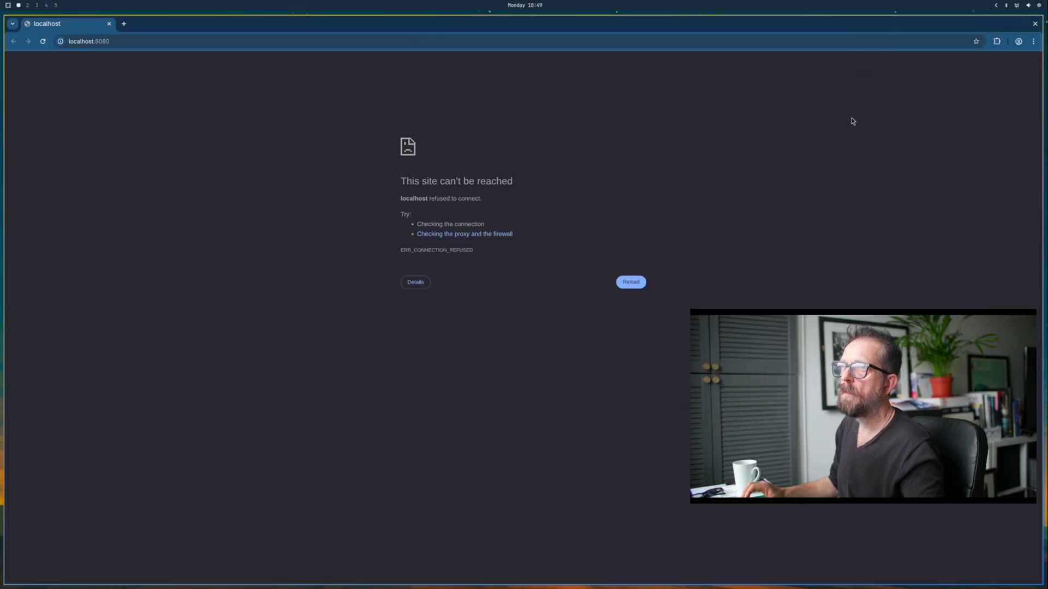
pyautogui.click(1035, 23)
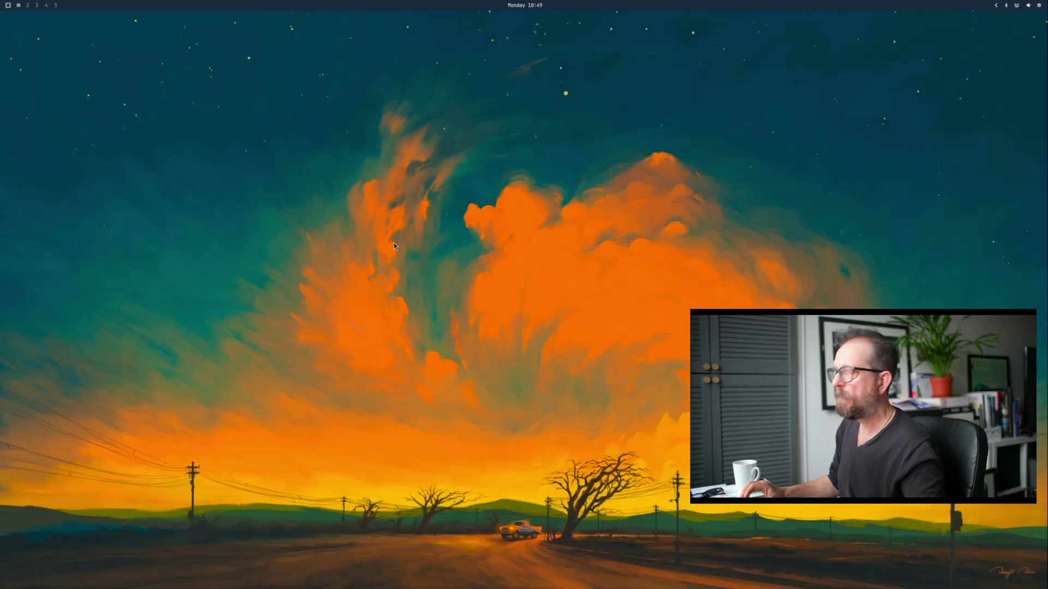
# - Launch Open WebUI again, create the admin account with a name, email and password, and dismiss the release notes
pyautogui.press('super+Return')
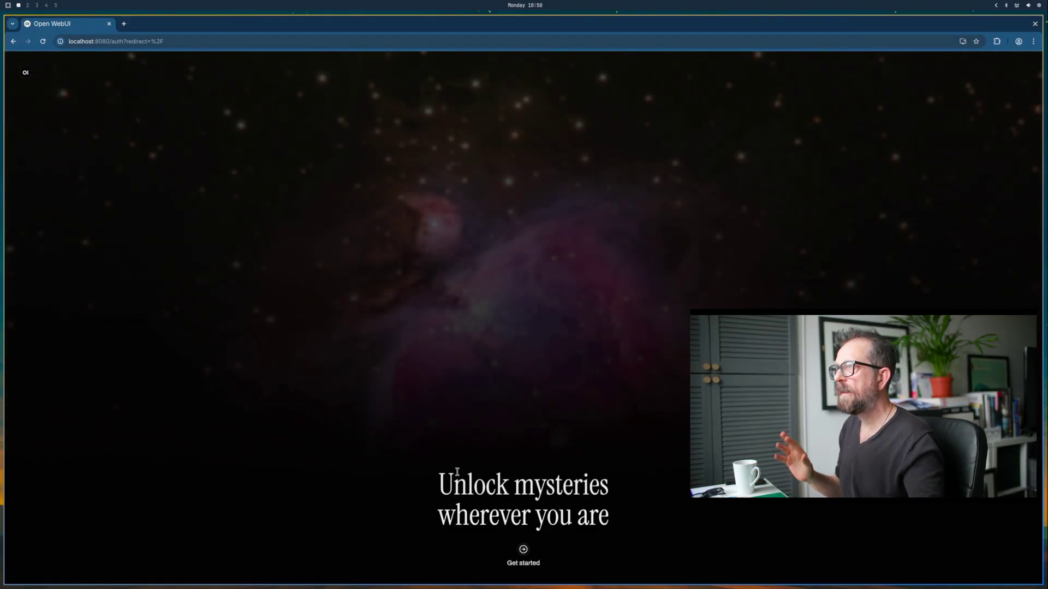
pyautogui.click(522, 553)
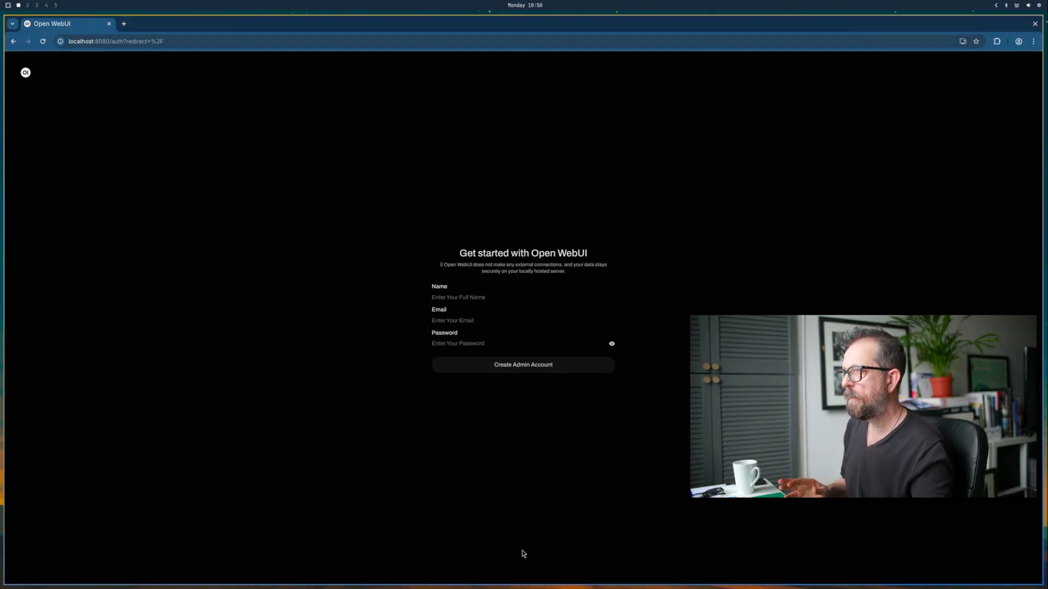
pyautogui.click(457, 297)
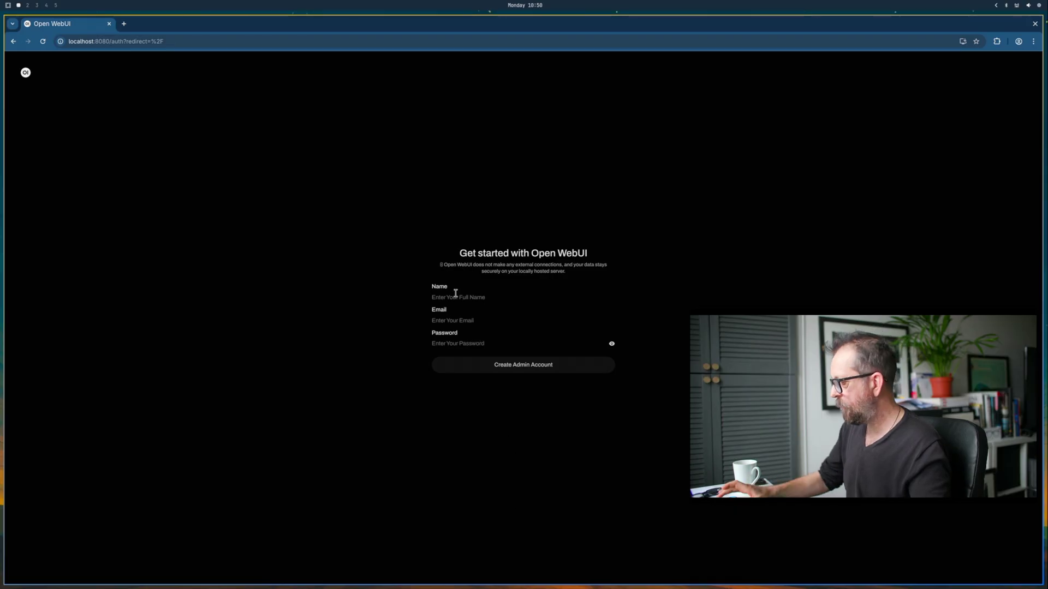
pyautogui.write('q')
pyautogui.click(454, 319)
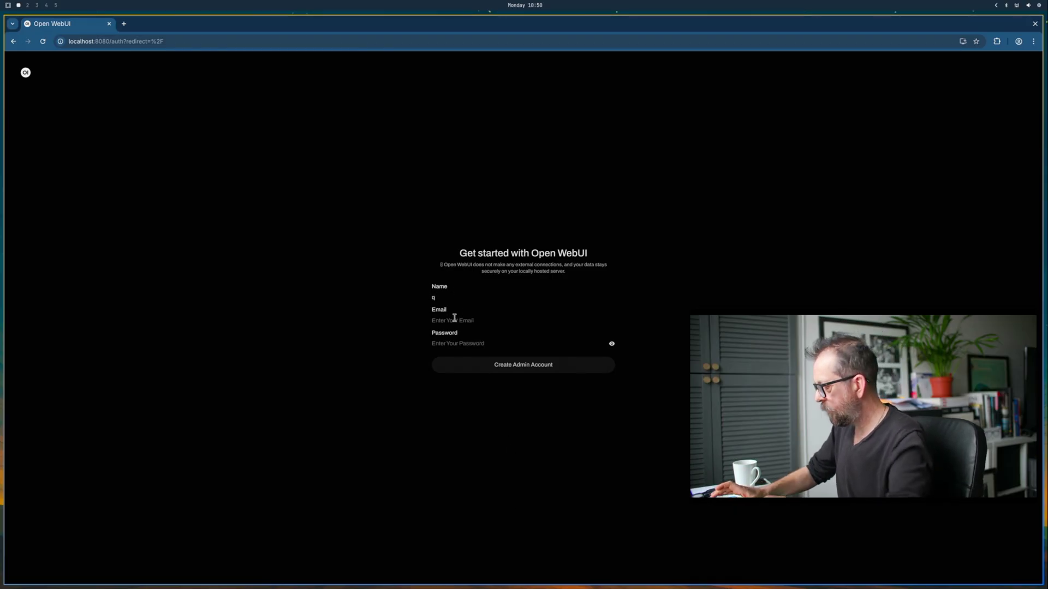
pyautogui.write('q@q.com')
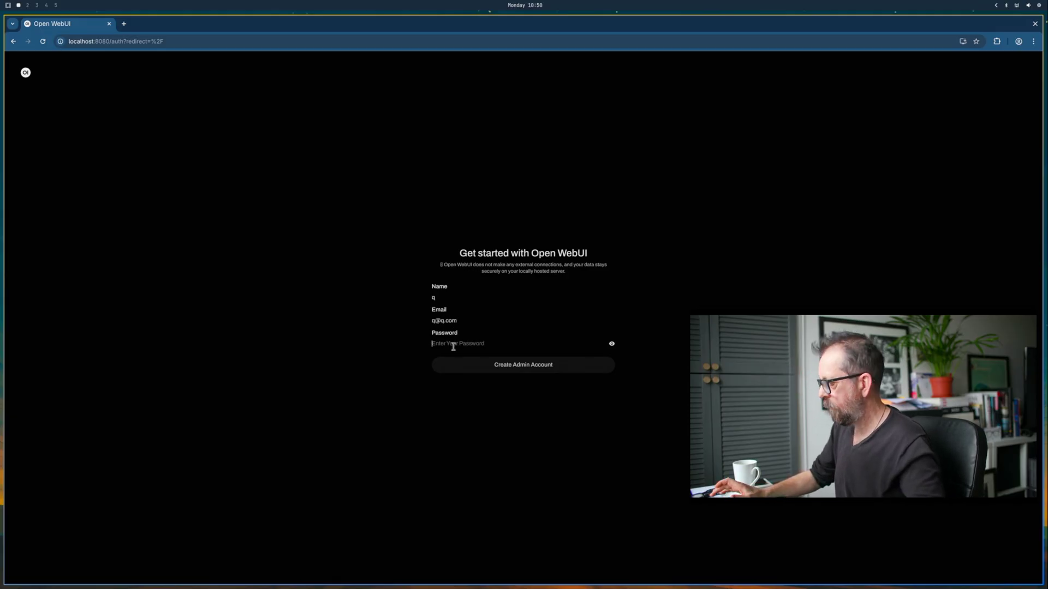
pyautogui.write('q')
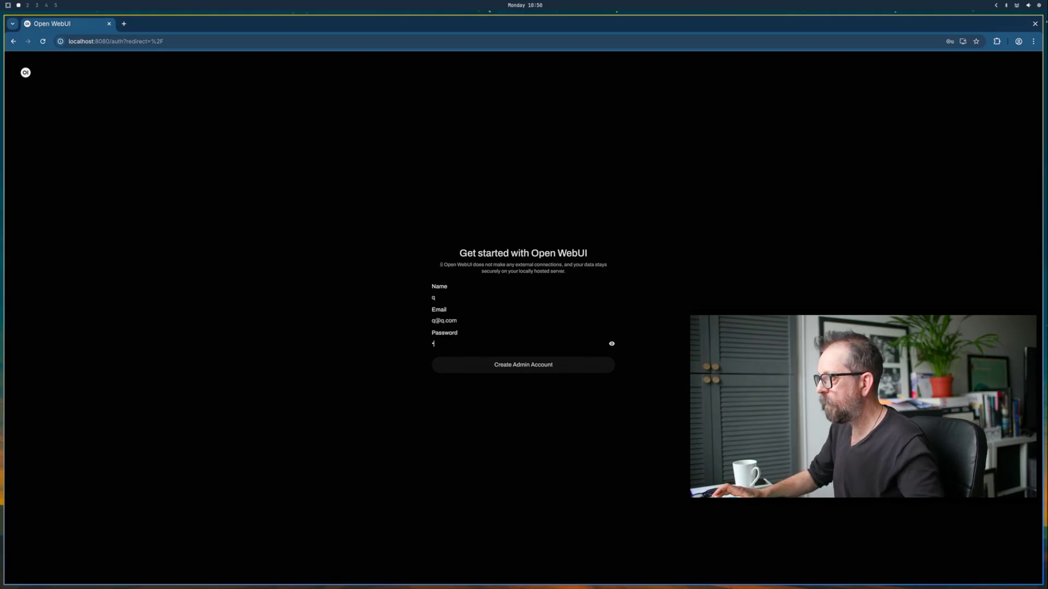
pyautogui.click(531, 366)
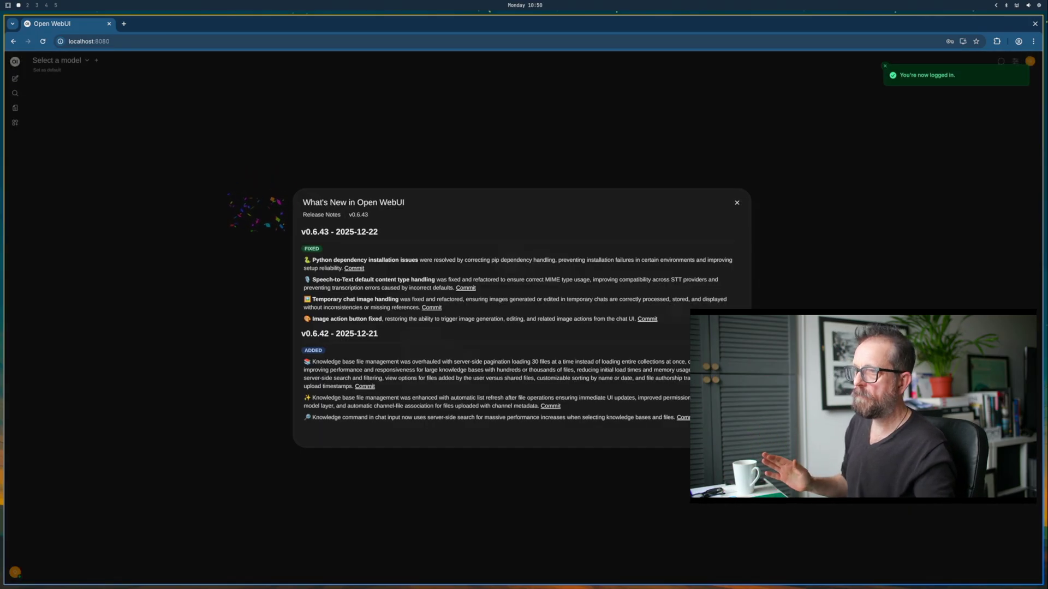
pyautogui.click(737, 203)
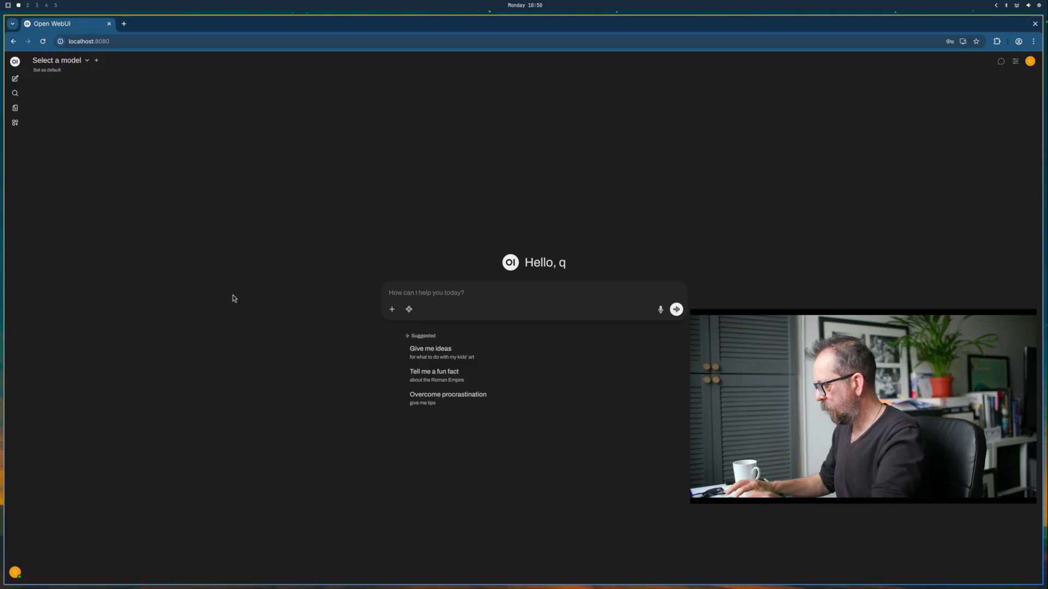
# - Open a second browser window beside Open WebUI, search Google for "ollama", and open the ollama.com site
pyautogui.hotkey('ctrl', 'n')
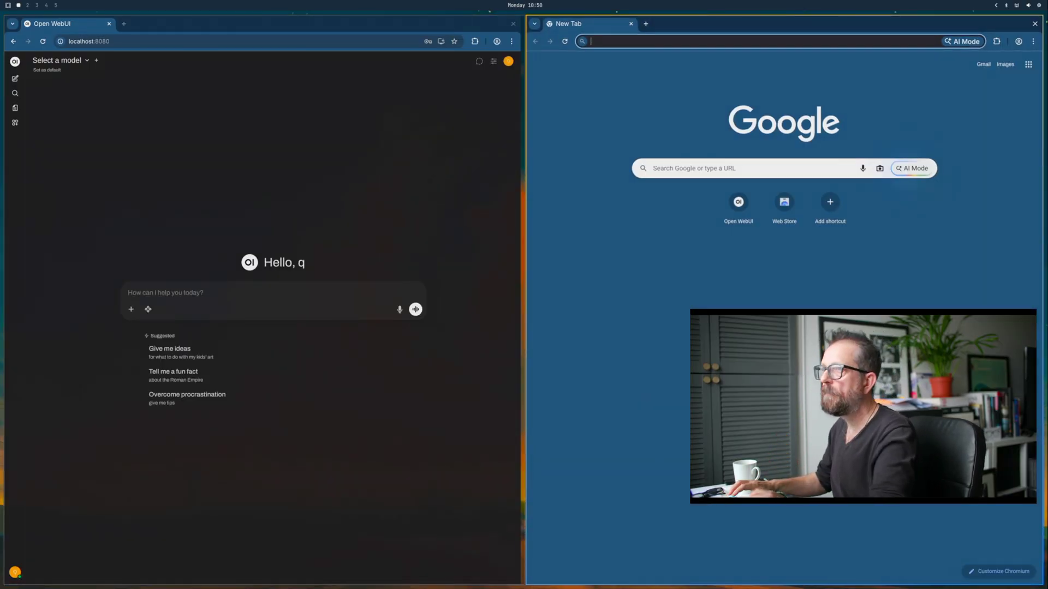
pyautogui.click(616, 41)
pyautogui.write('ollama')
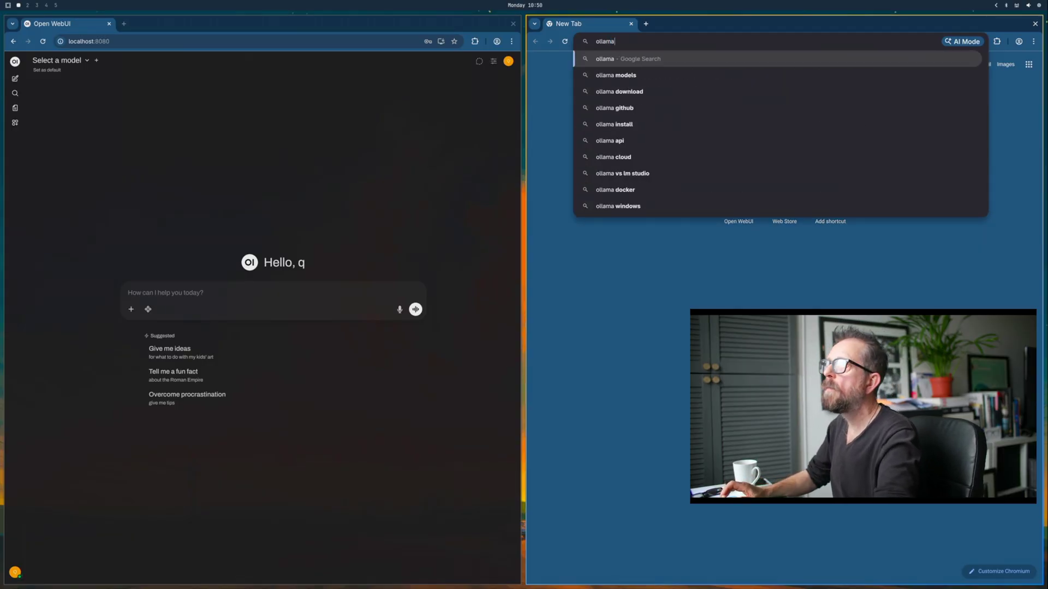
pyautogui.press('Return')
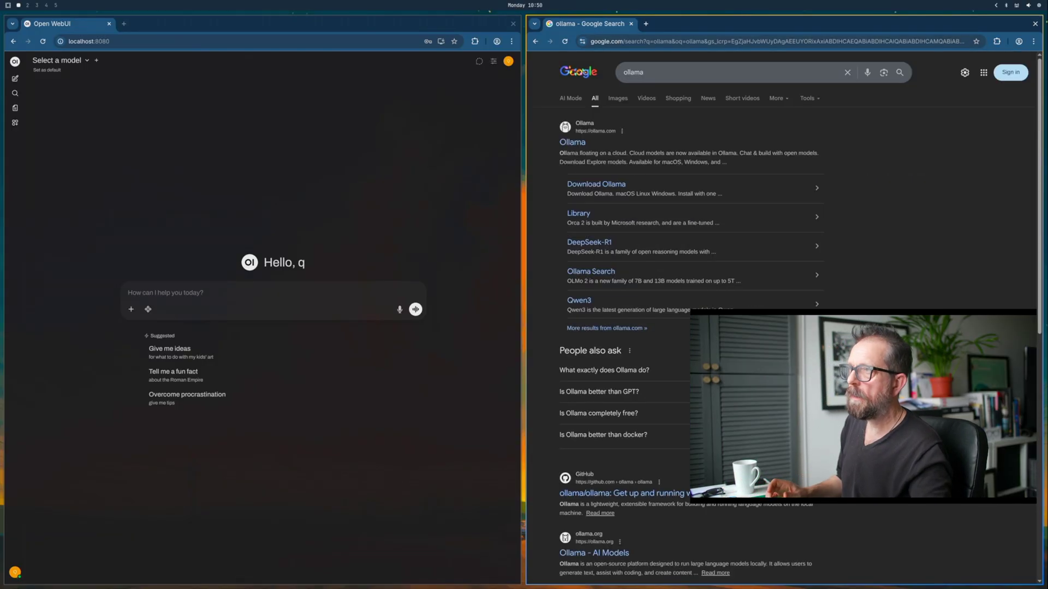
pyautogui.click(574, 146)
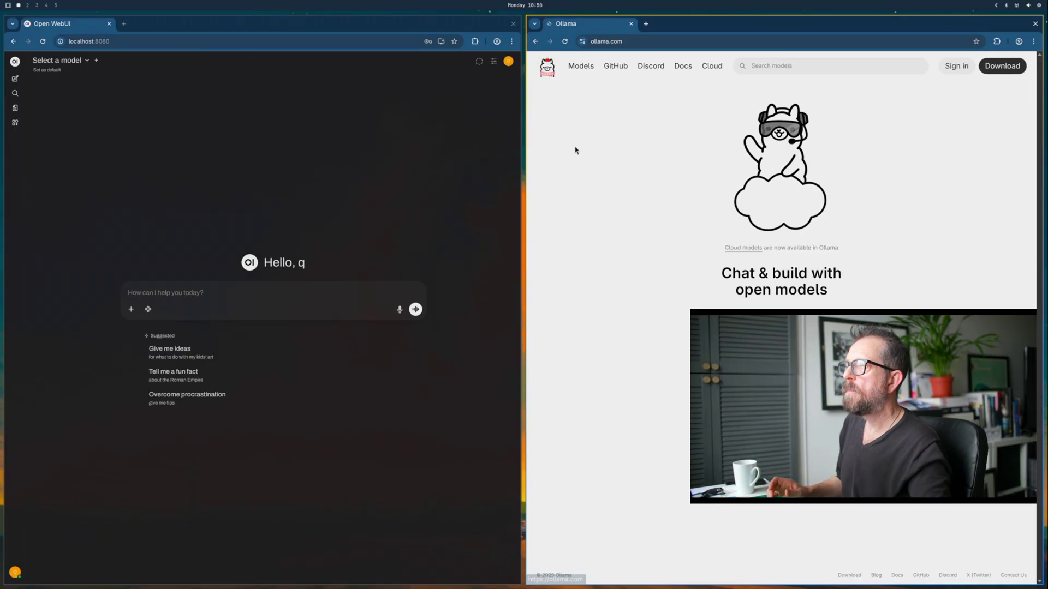
# - Browse the model catalogue on ollama.com and open the gemma3 model page
pyautogui.click(589, 70)
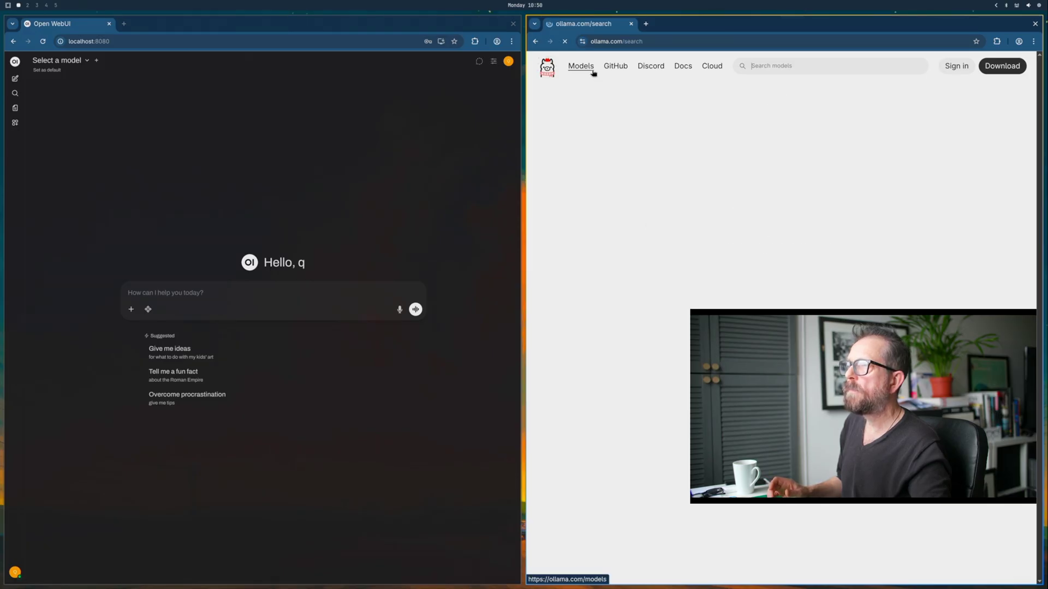
pyautogui.scroll(-10, 660, 163)
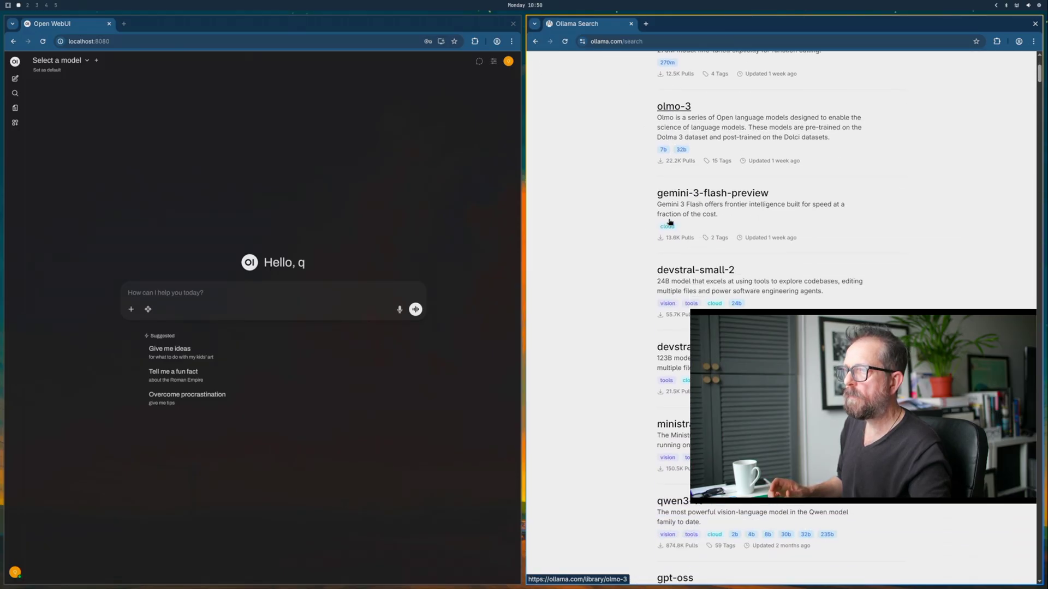
pyautogui.scroll(-6, 671, 223)
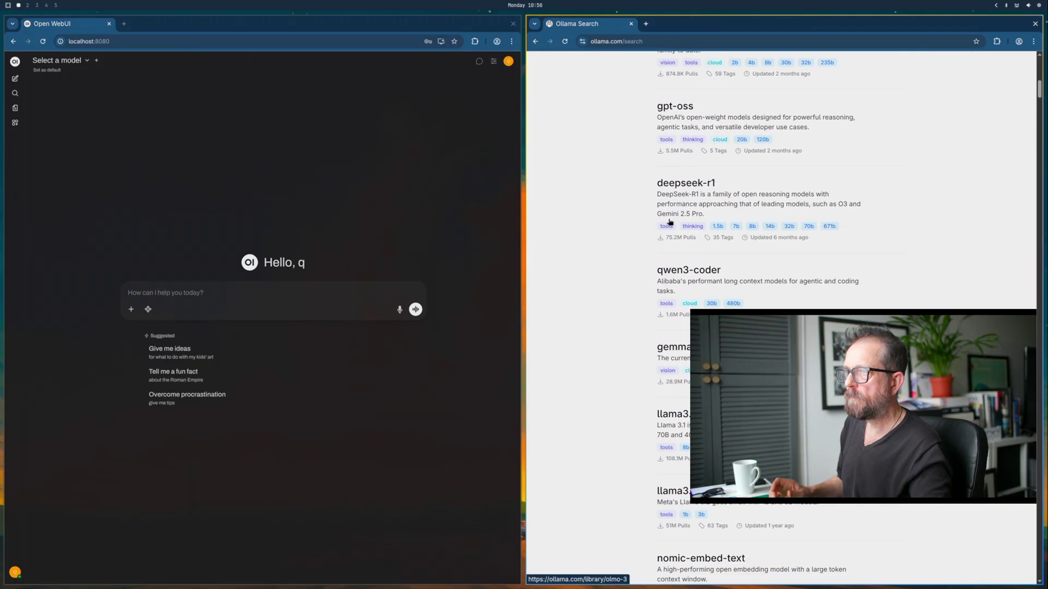
pyautogui.click(678, 270)
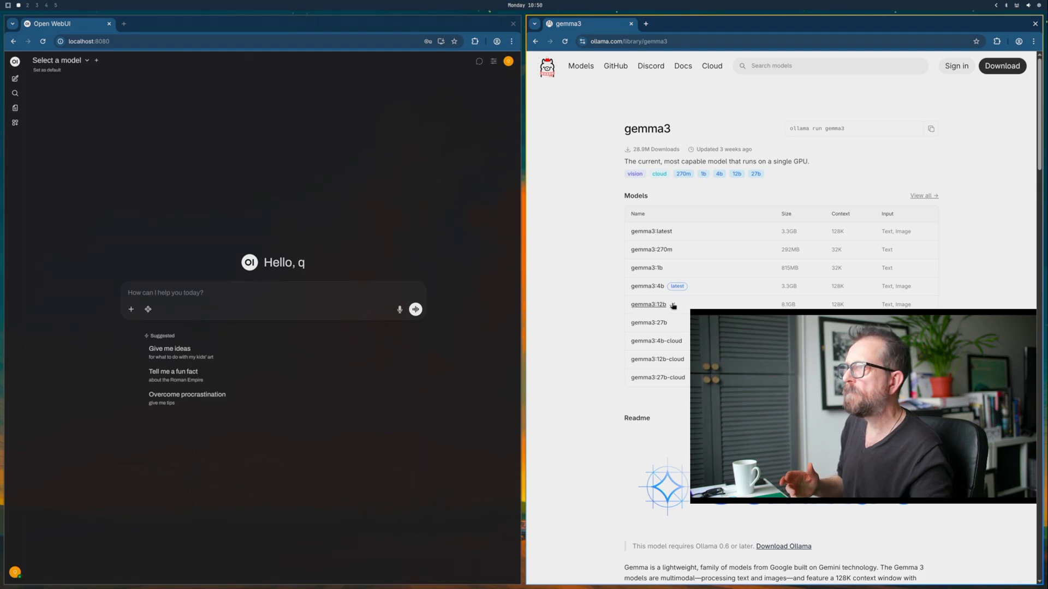
# - Search for "gemma3:12b" in Open WebUI's model selector and pull it from Ollama.com
pyautogui.click(76, 61)
pyautogui.rightClick(58, 79)
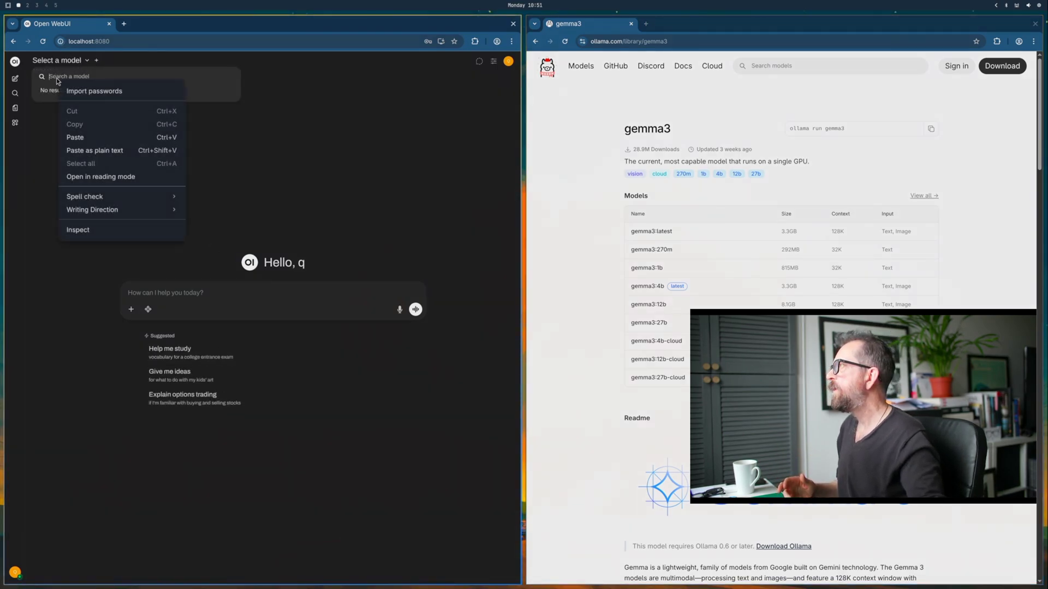
pyautogui.click(81, 131)
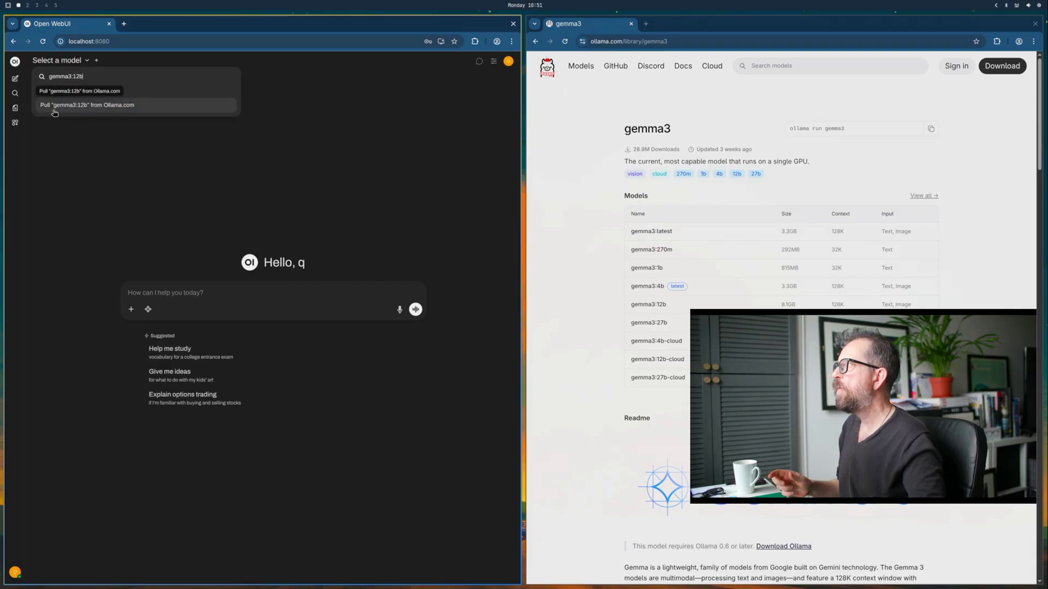
pyautogui.click(55, 109)
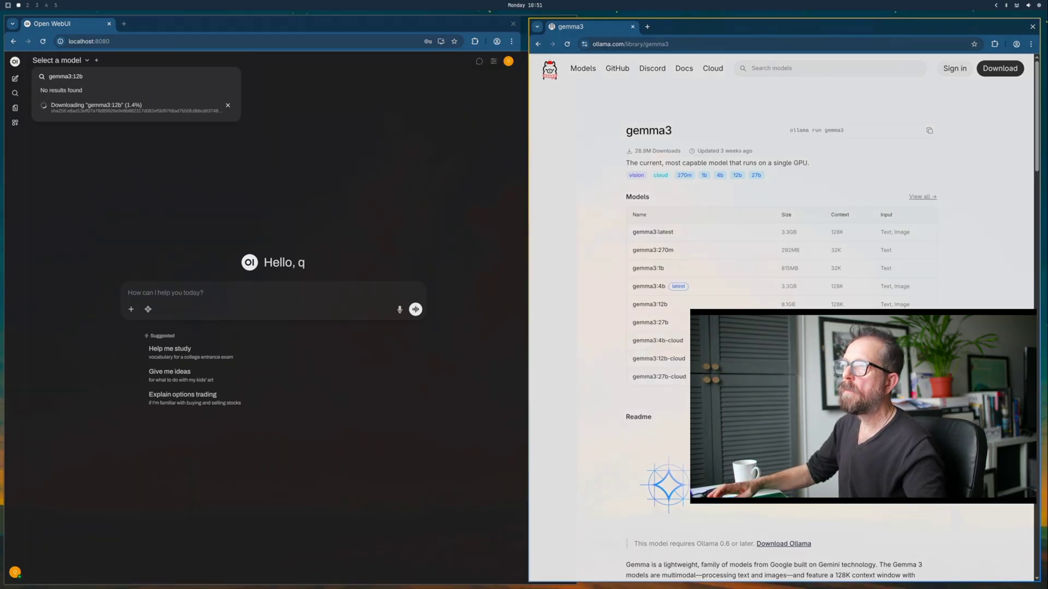
# - Close the gemma3 browser window and look over the list of models available in Open WebUI
pyautogui.press('super+w')
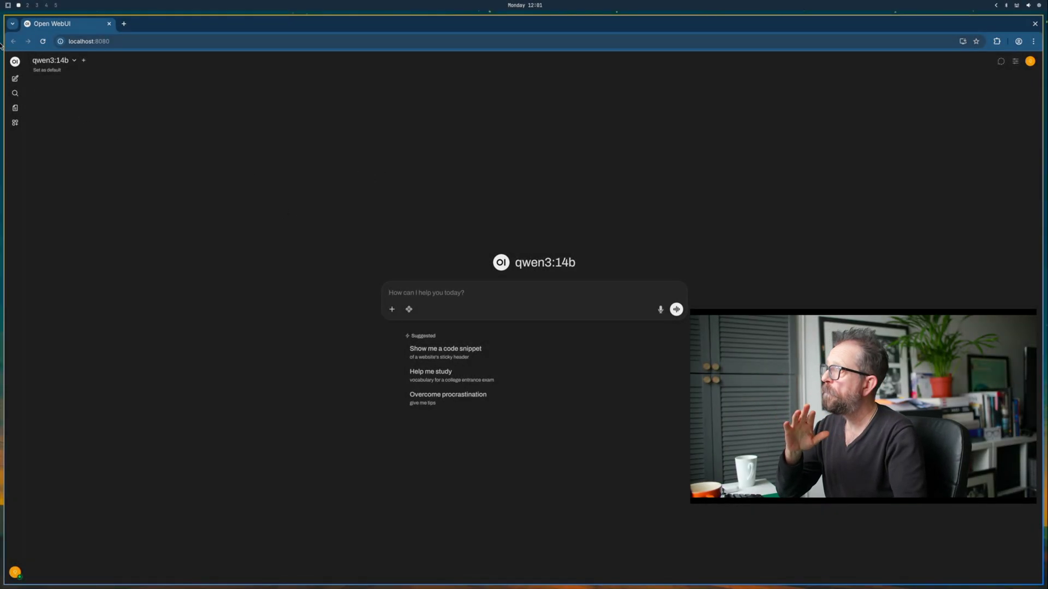
pyautogui.click(69, 64)
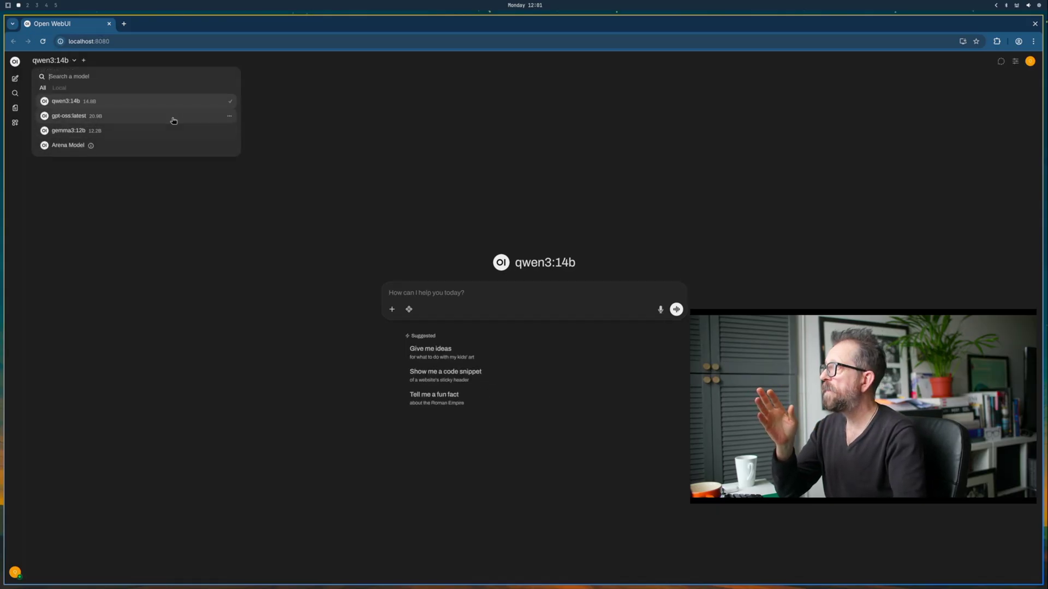
pyautogui.click(235, 251)
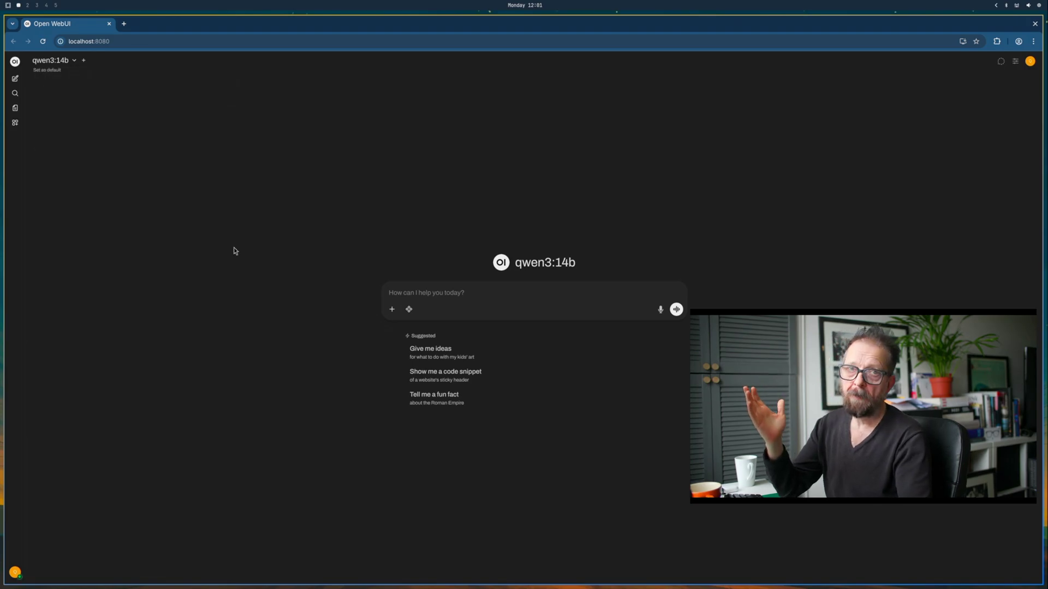
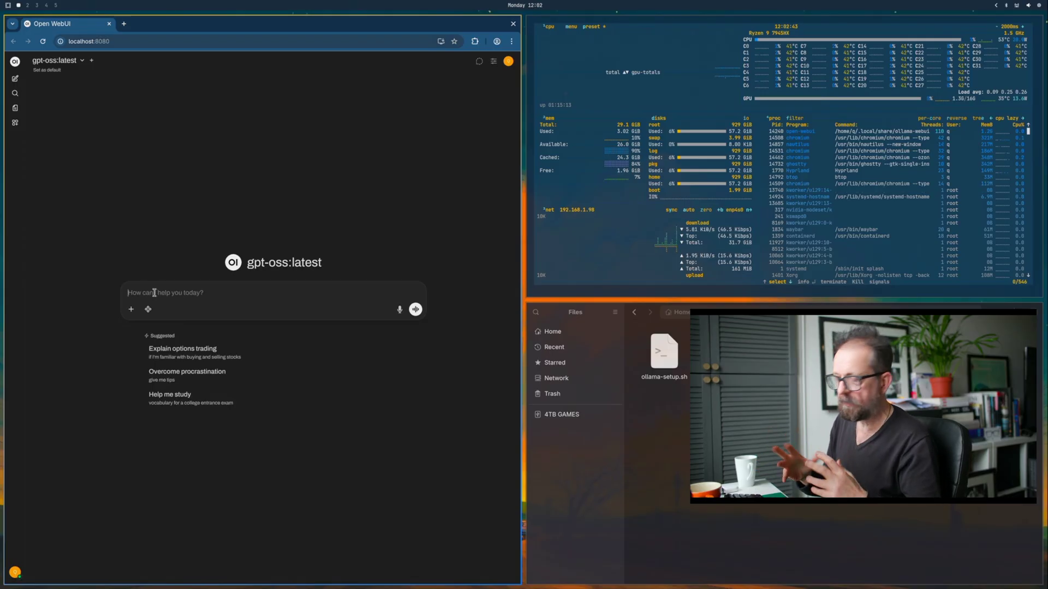
# - Write the prompt "explain this bash script and what it does" for the gpt-oss:latest model
pyautogui.write('eplain')
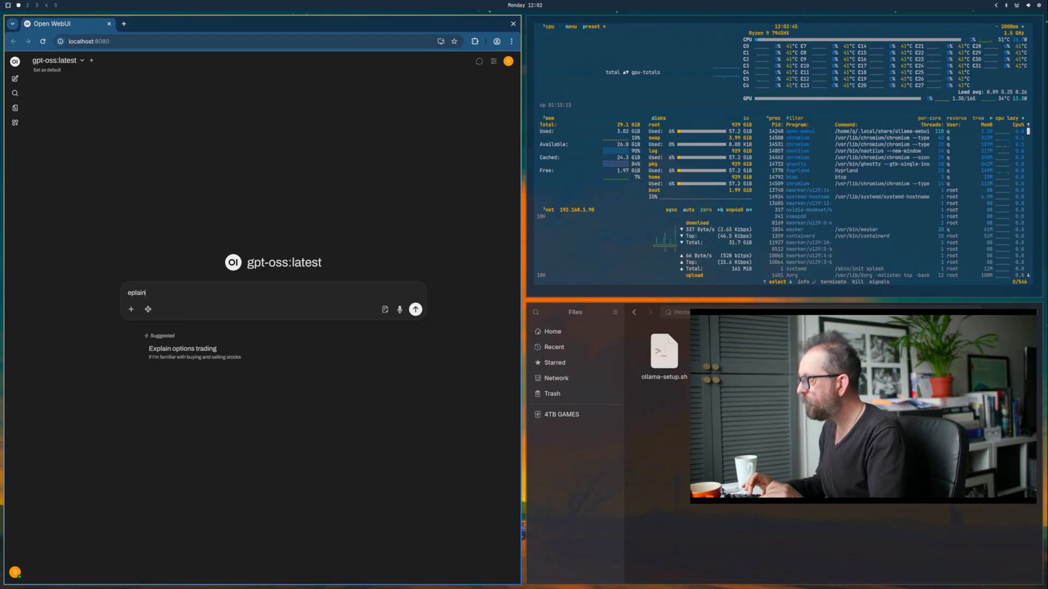
pyautogui.press('BackSpace')
pyautogui.press('BackSpace')
pyautogui.press('BackSpace')
pyautogui.press('BackSpace')
pyautogui.press('BackSpace')
pyautogui.press('BackSpace')
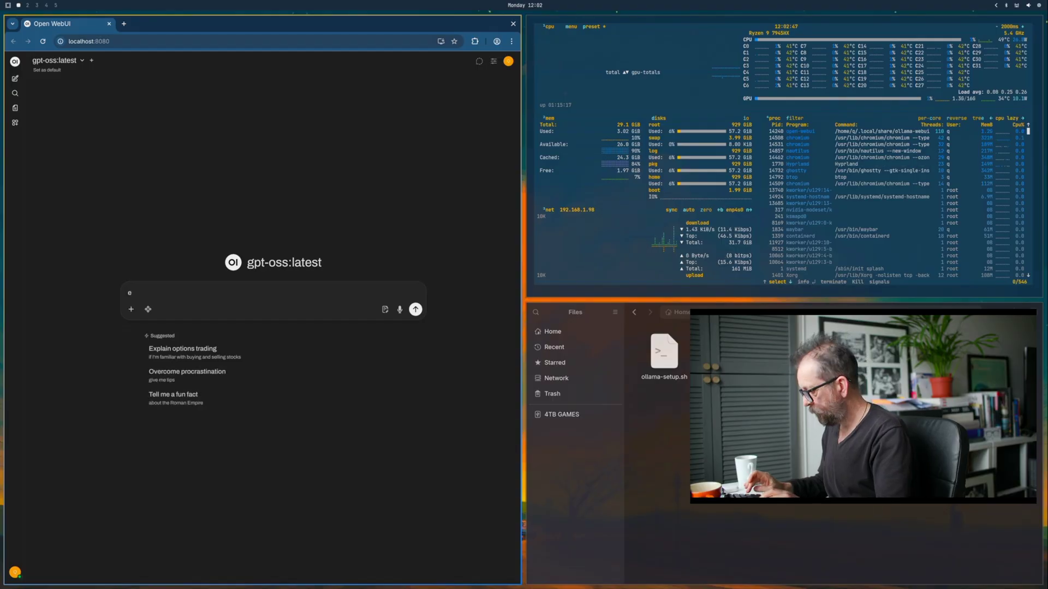
pyautogui.write('exopl')
pyautogui.press('BackSpace')
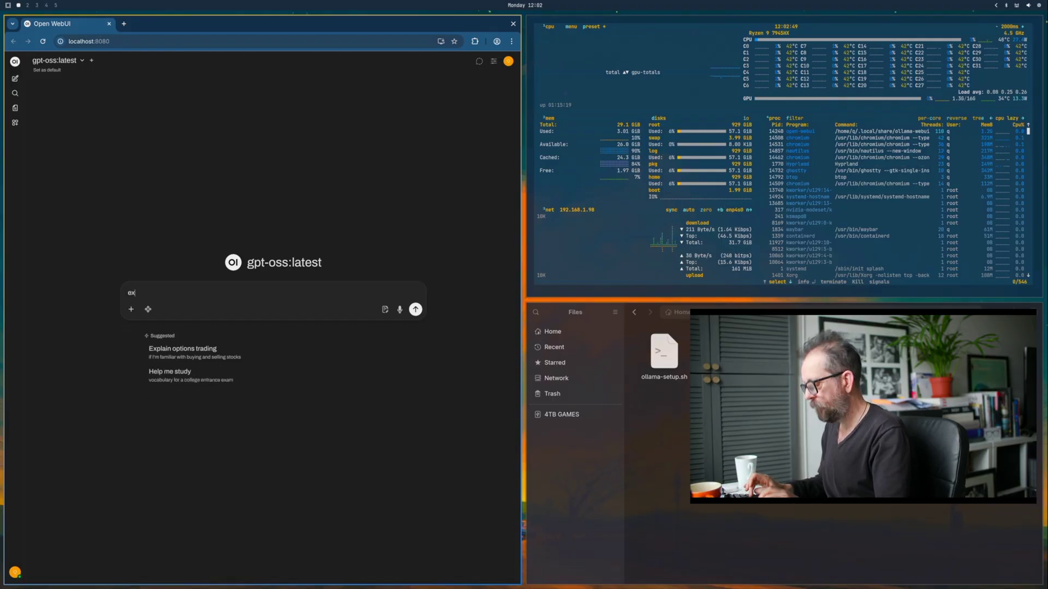
pyautogui.write('plain this ')
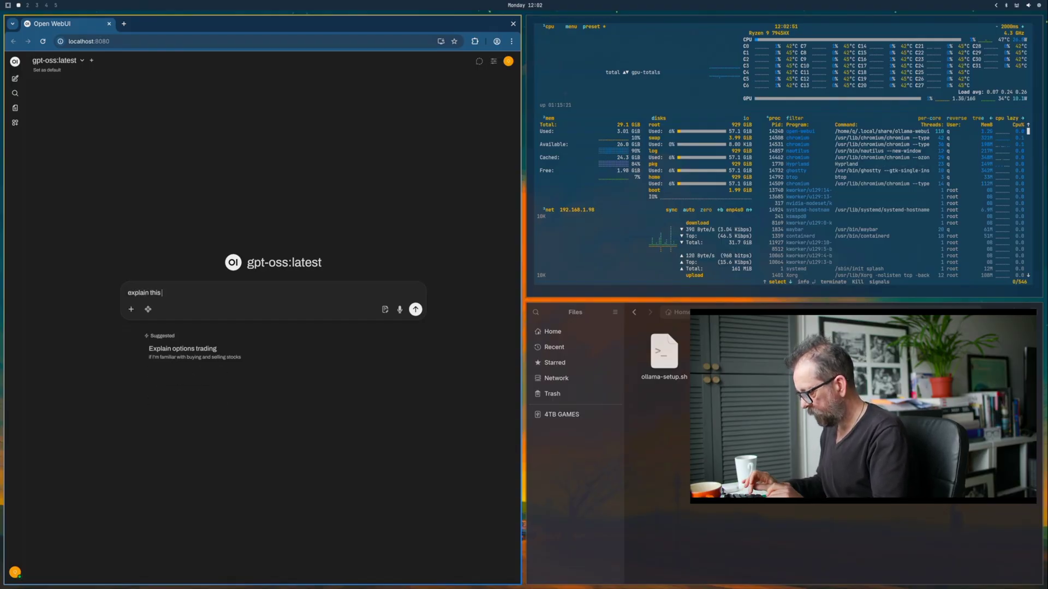
pyautogui.write('bash scri')
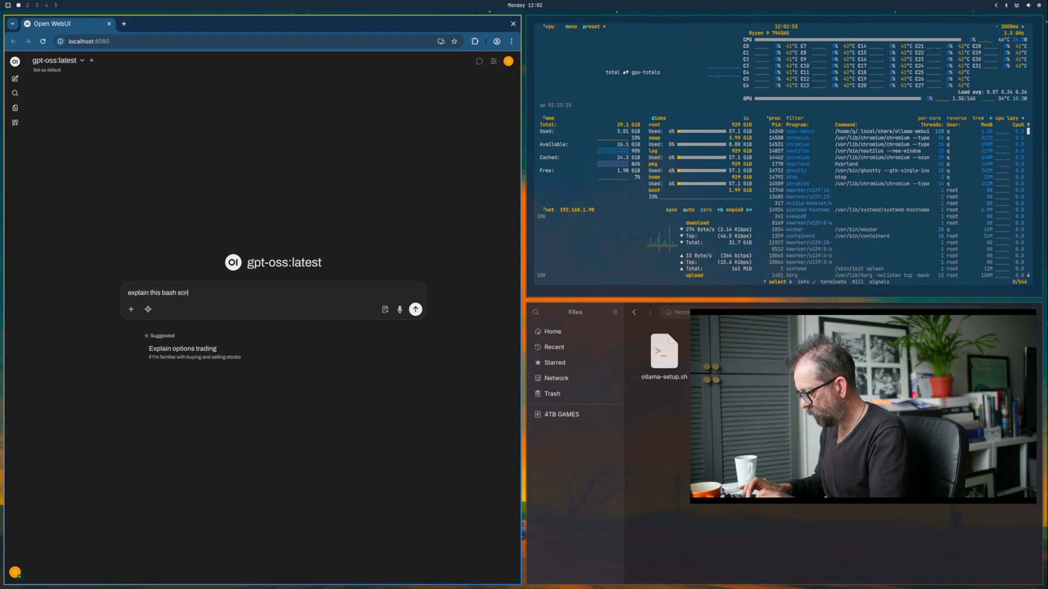
pyautogui.write('pt and what ')
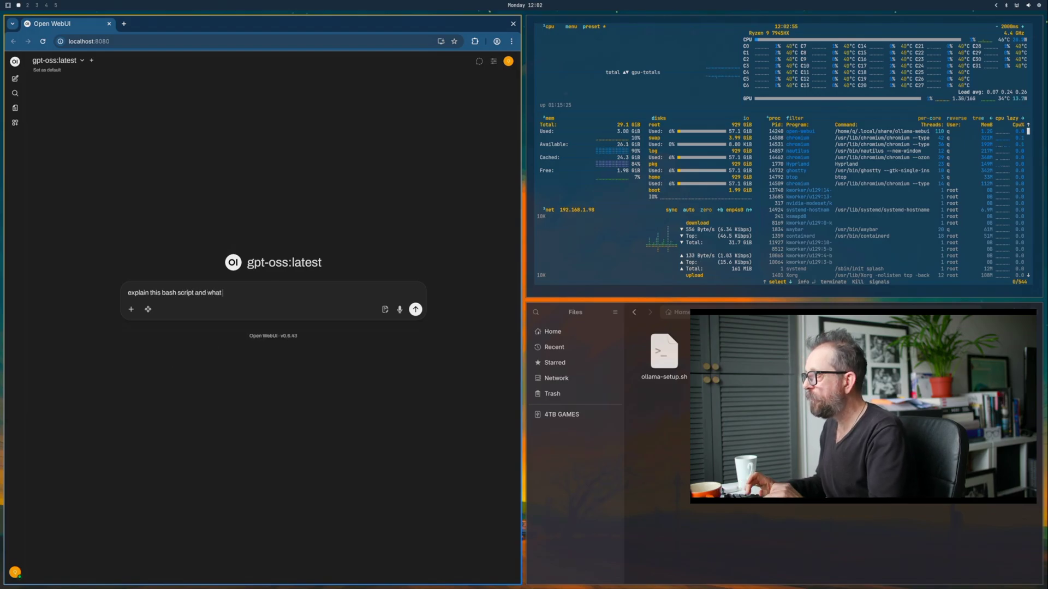
pyautogui.write('it does')
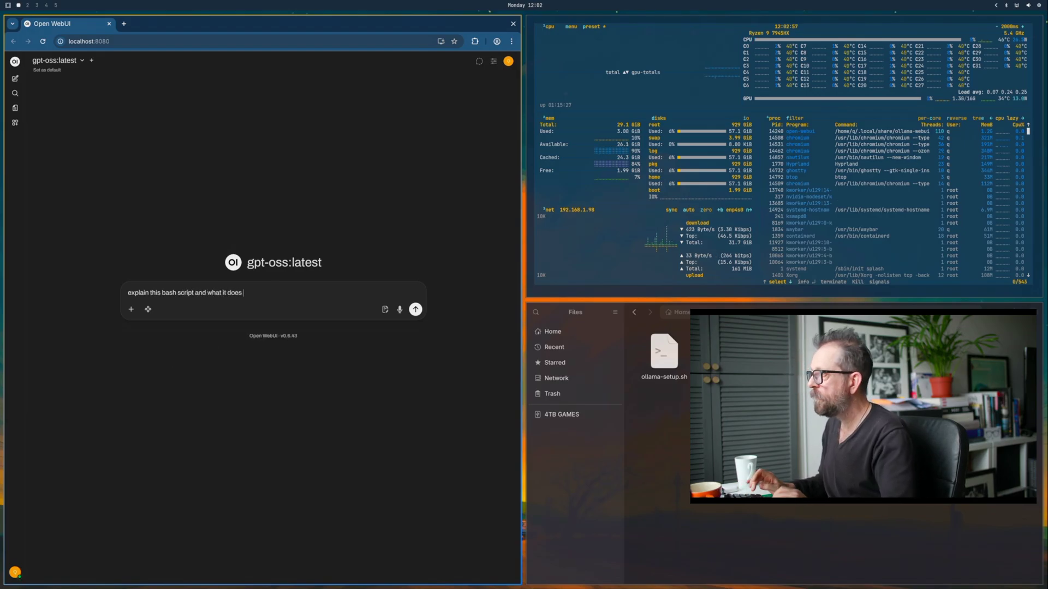
# - Attach ollama-setup.sh from the file manager to the prompt, send it, and read through the model's answer
pyautogui.moveTo(671, 355); pyautogui.dragTo(338, 326)
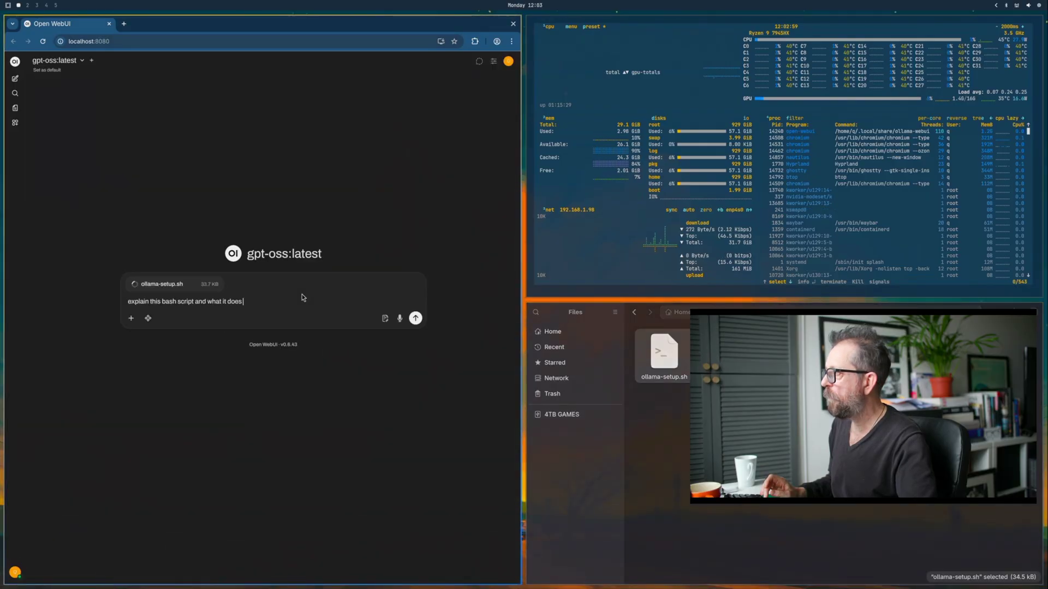
pyautogui.click(415, 318)
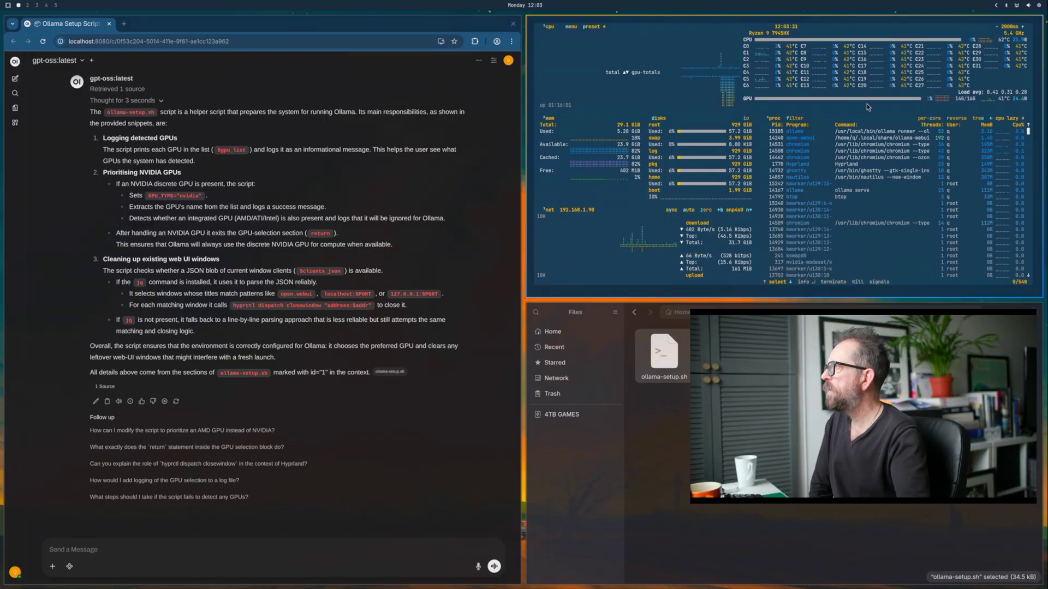
pyautogui.scroll(1, 213, 179)
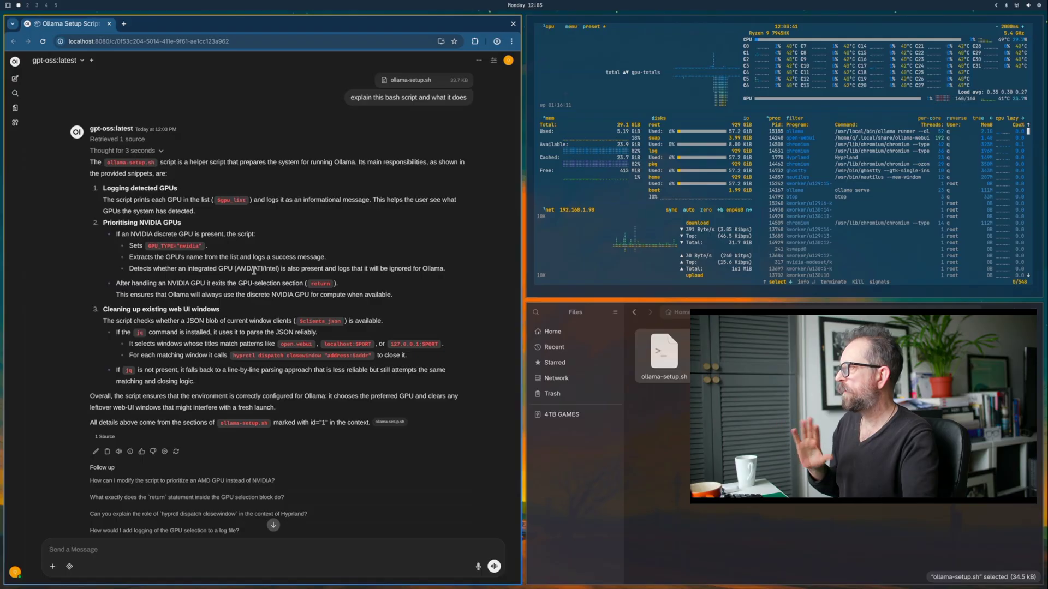
pyautogui.scroll(-1, 240, 275)
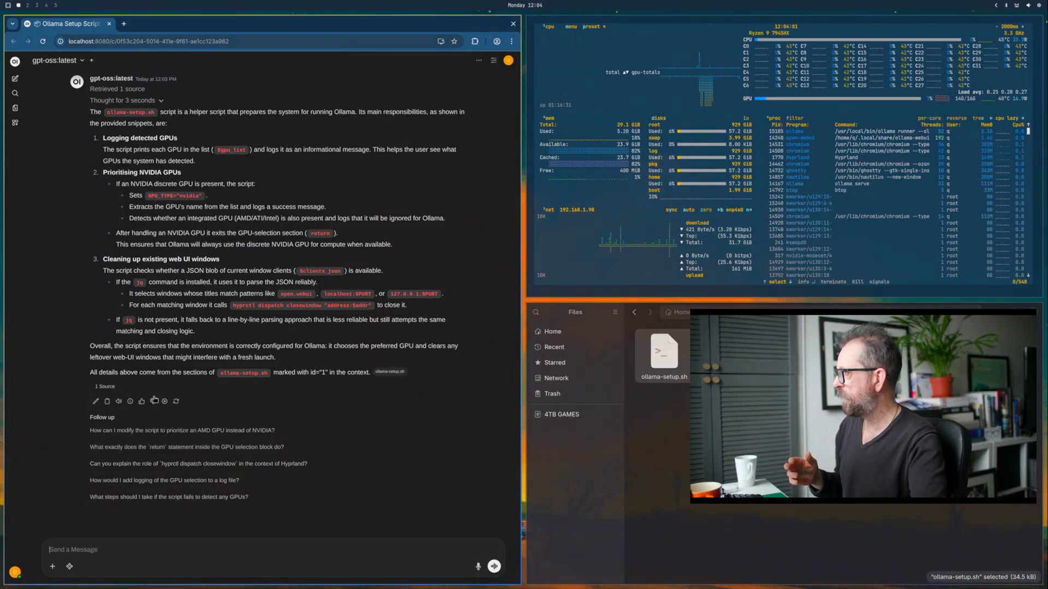
pyautogui.moveTo(135, 407)
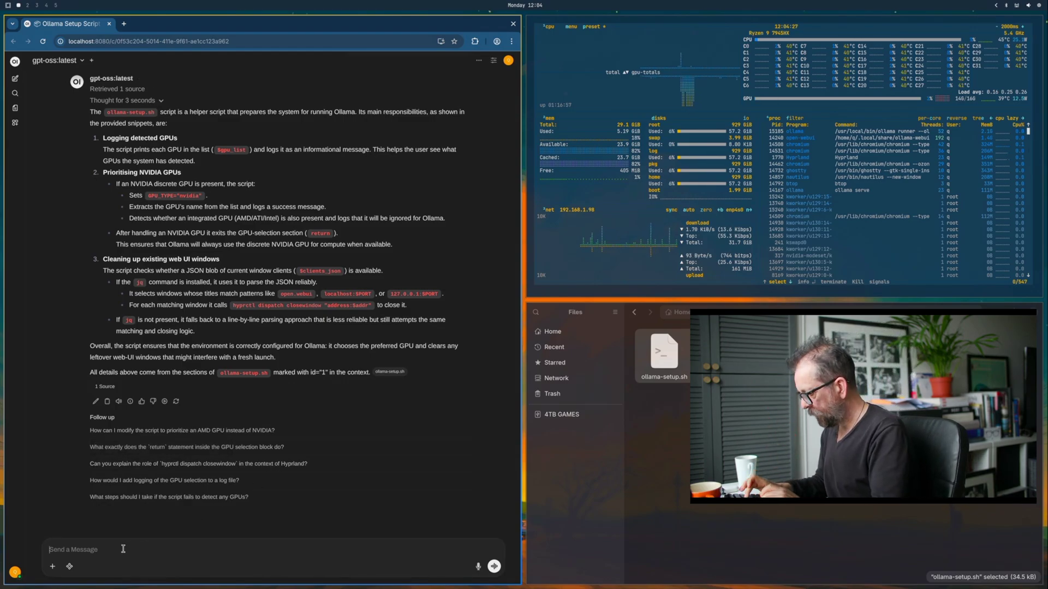
# - Send the follow-up question "explain how the scrip copes with intel gpus" in the same chat
pyautogui.write('expla')
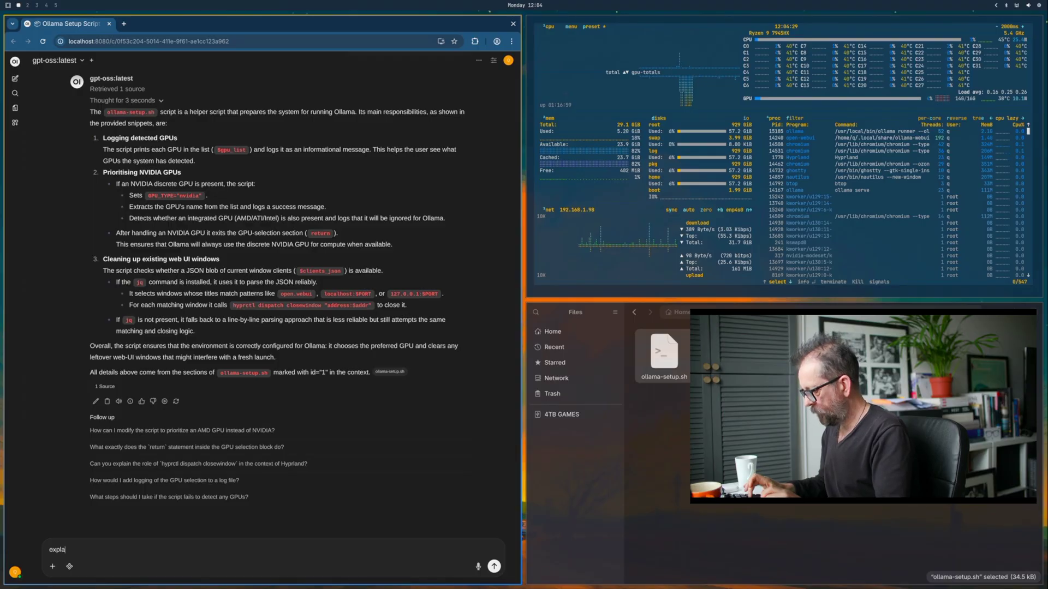
pyautogui.write('in how the s')
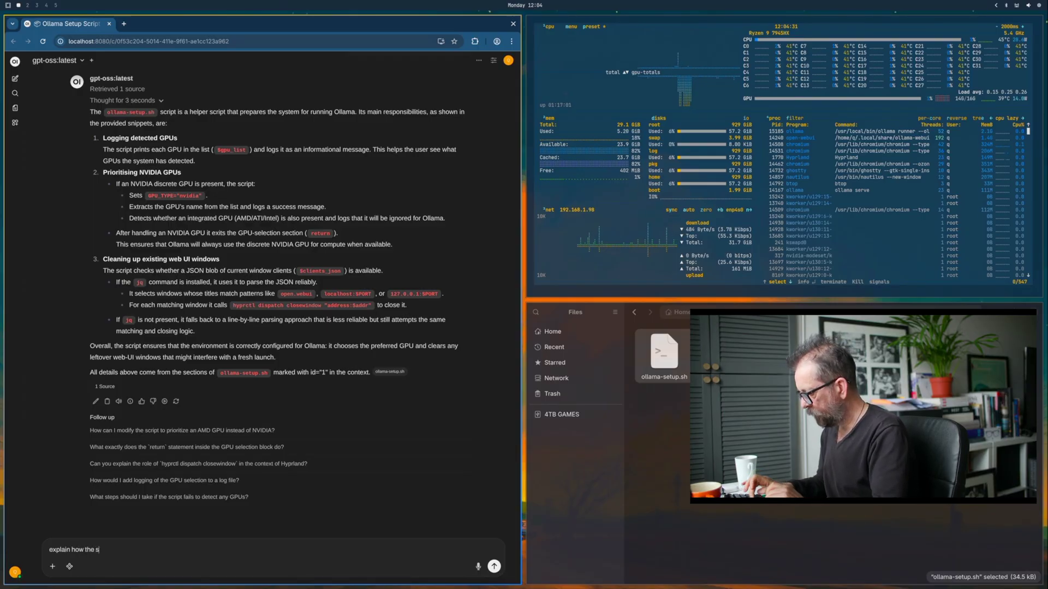
pyautogui.write('crip copes ')
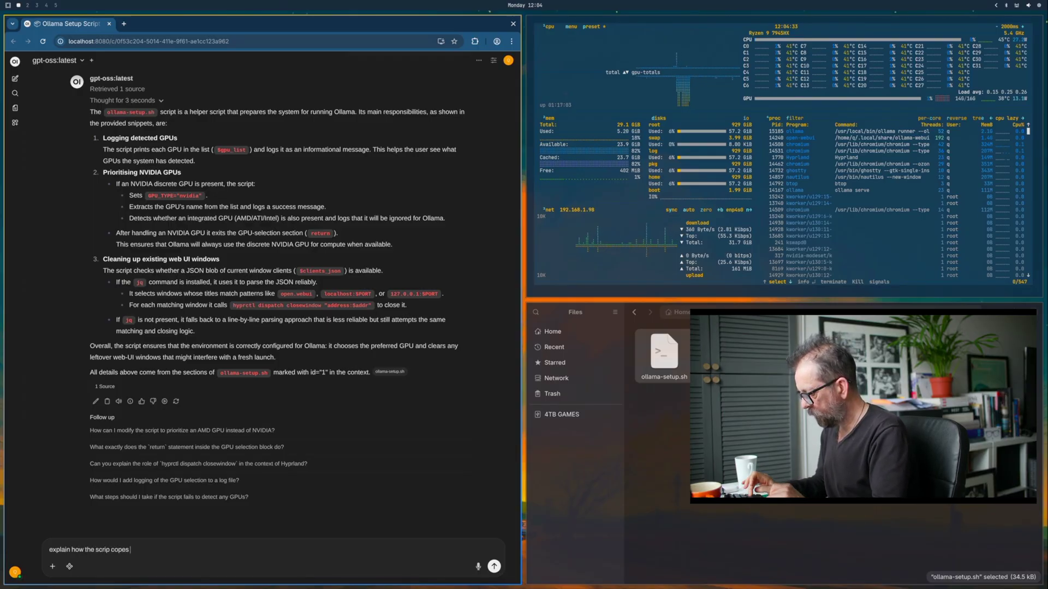
pyautogui.write('with intyel')
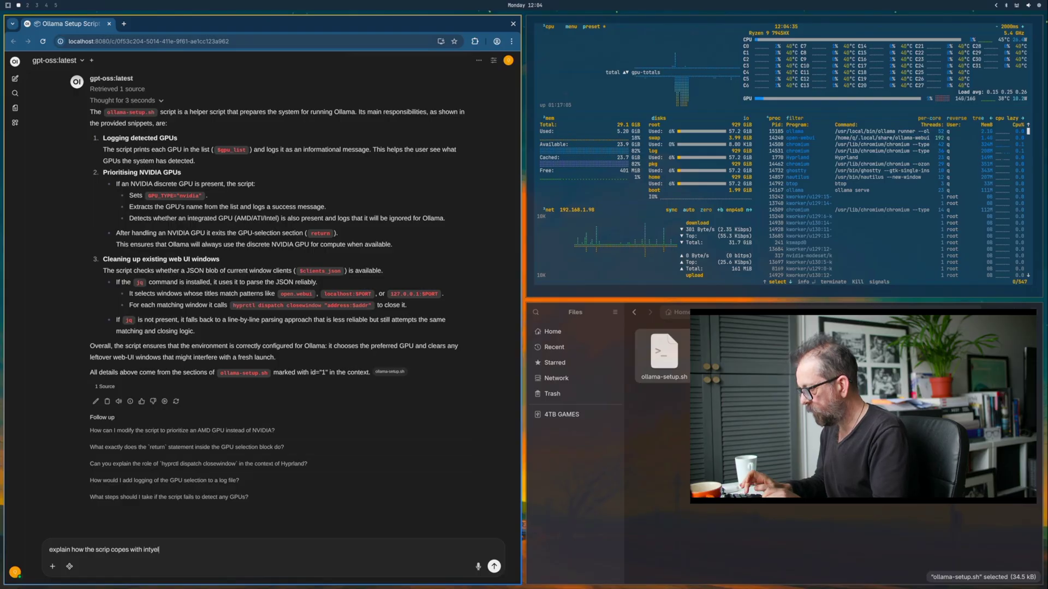
pyautogui.press('BackSpace')
pyautogui.press('BackSpace')
pyautogui.press('BackSpace')
pyautogui.write('el ')
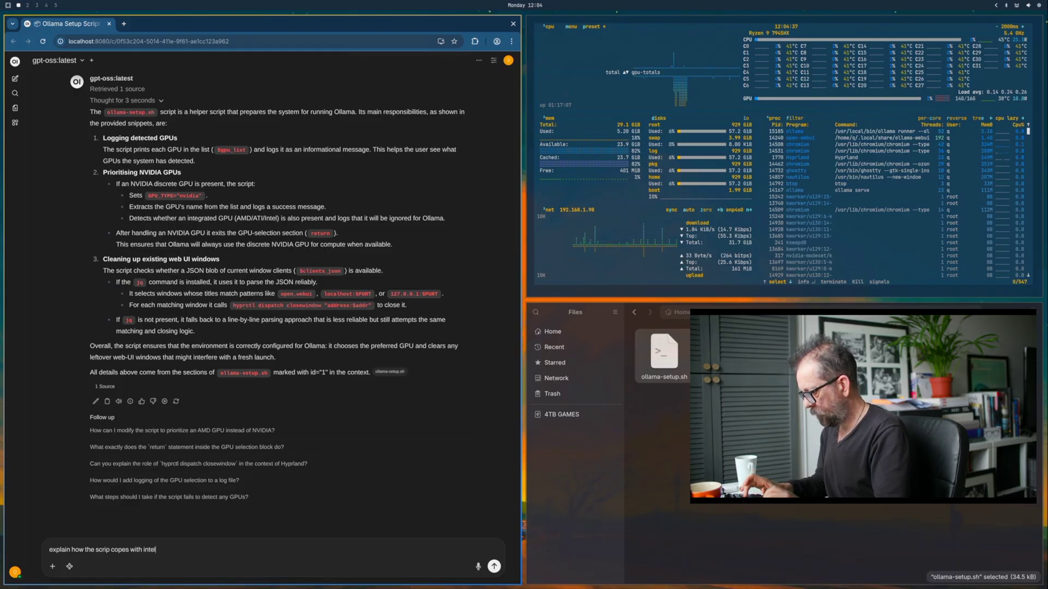
pyautogui.write('gpus')
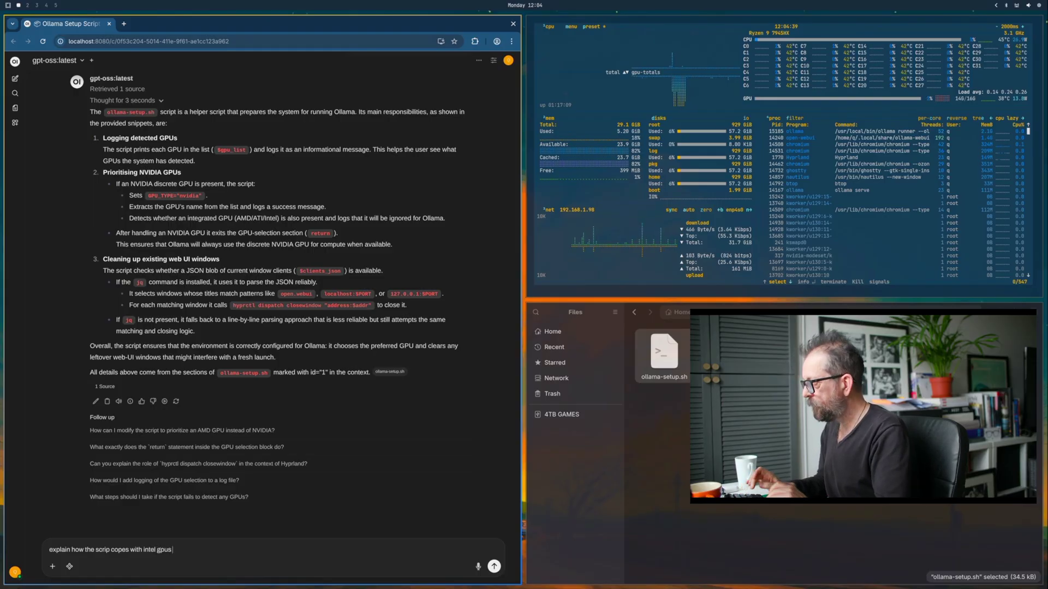
pyautogui.press('Return')
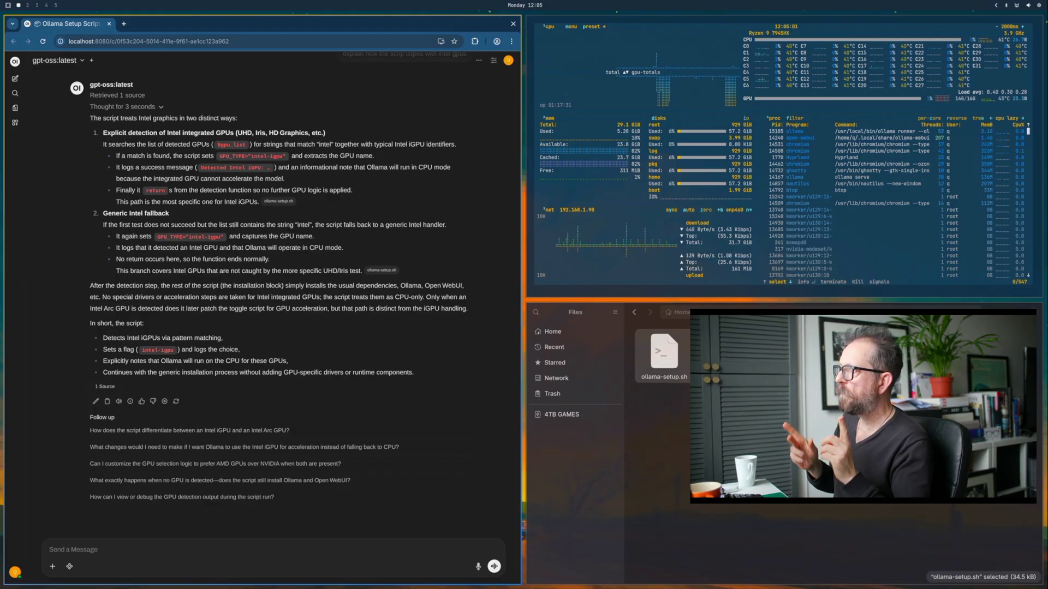
# - Send the follow-up question "how does it handle ollama when using an intel gpu" in the gpt-oss chat
pyautogui.write('ho')
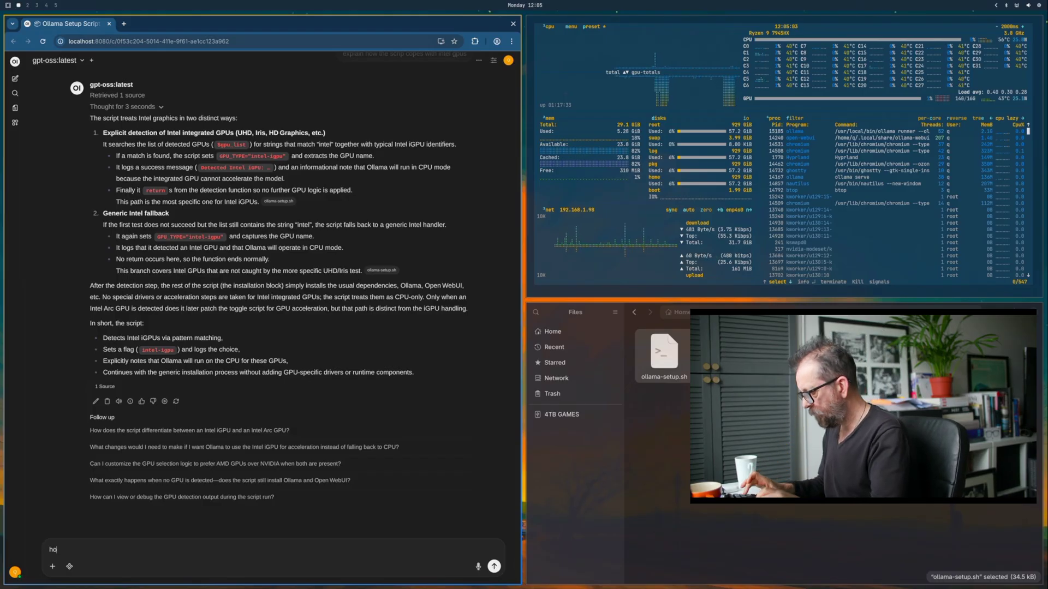
pyautogui.write('w does it')
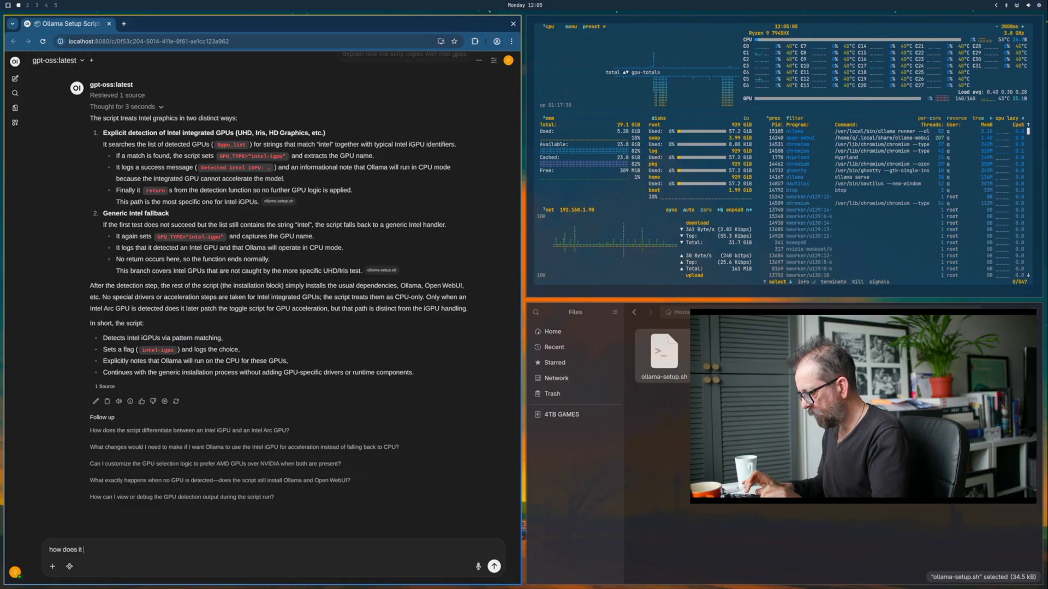
pyautogui.write(' handle ol')
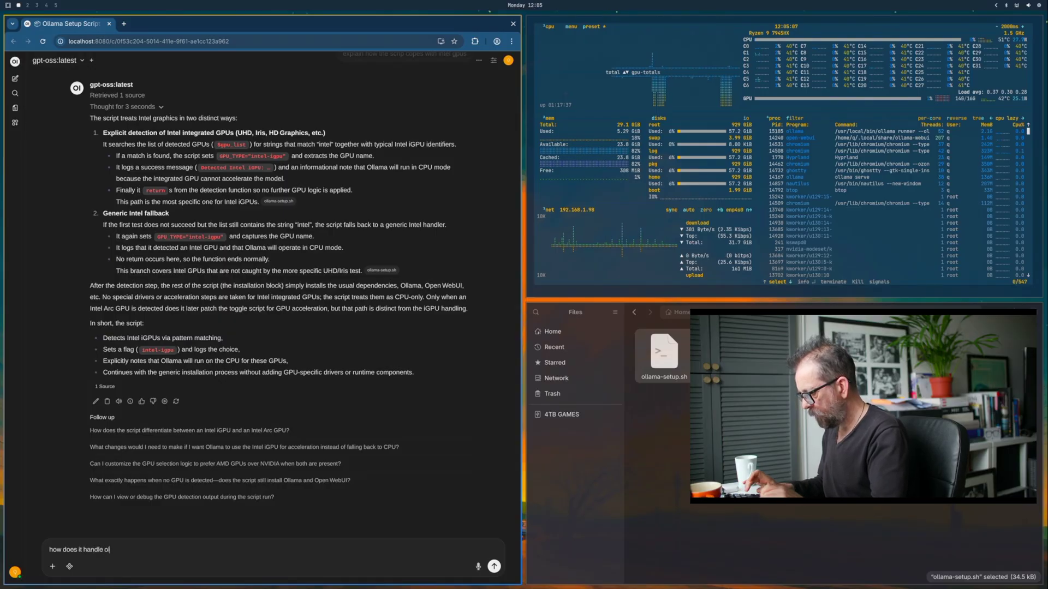
pyautogui.write('lama wh')
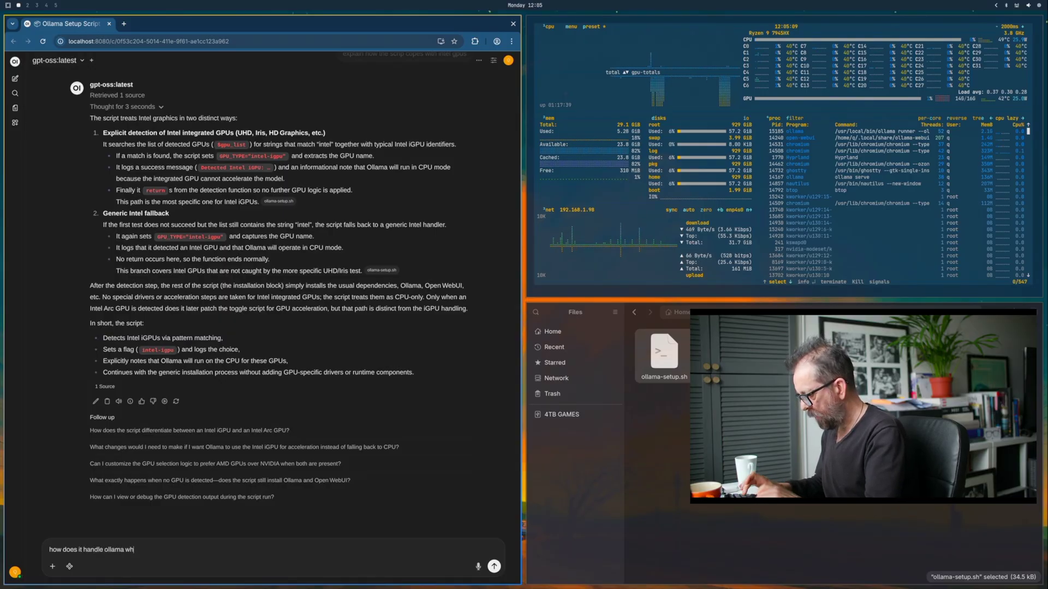
pyautogui.write('en using')
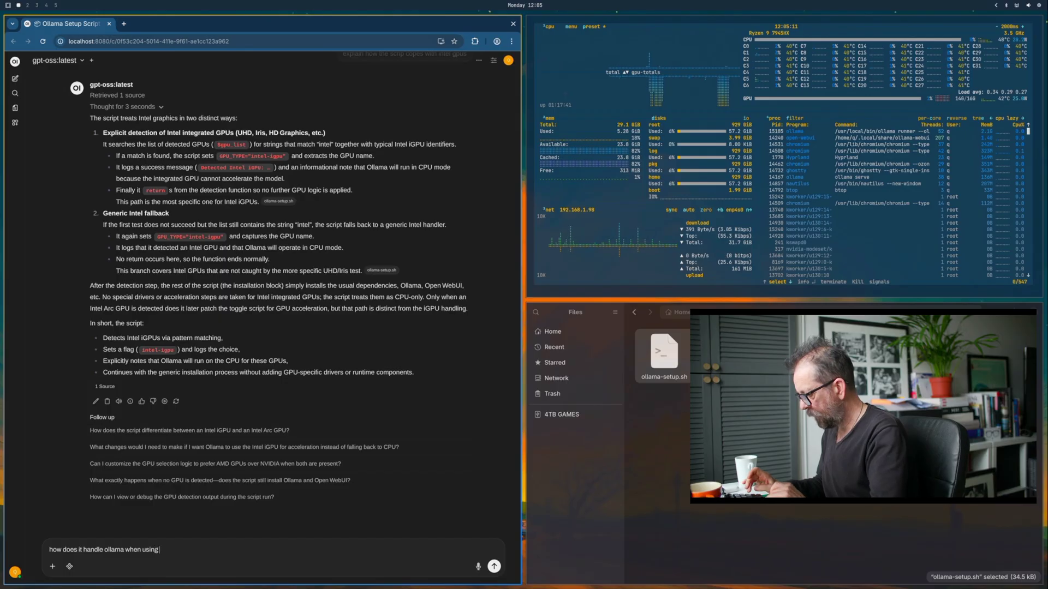
pyautogui.write(' an intel gp')
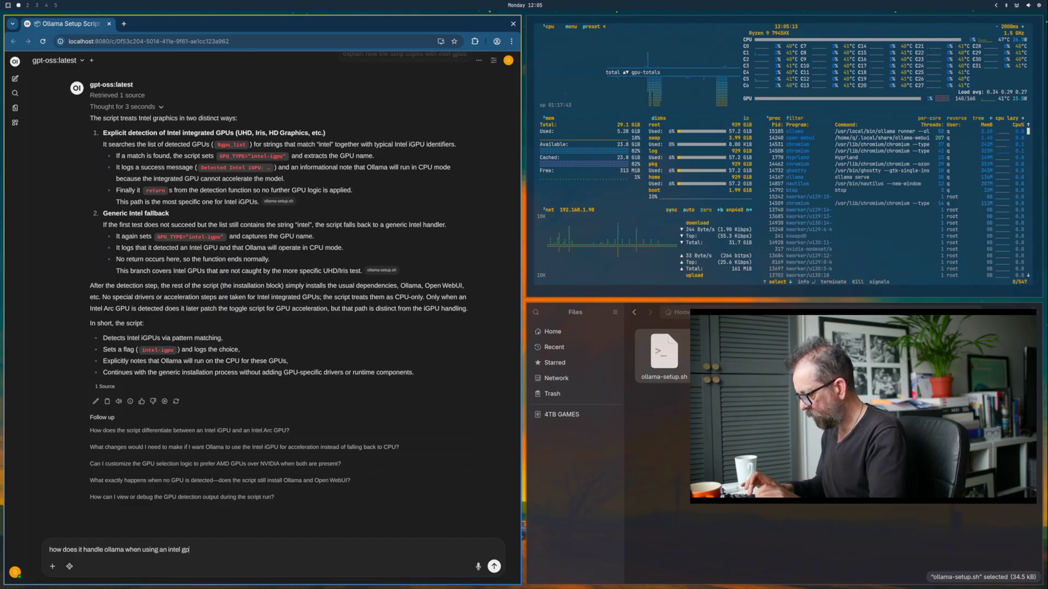
pyautogui.write('u')
pyautogui.press('Return')
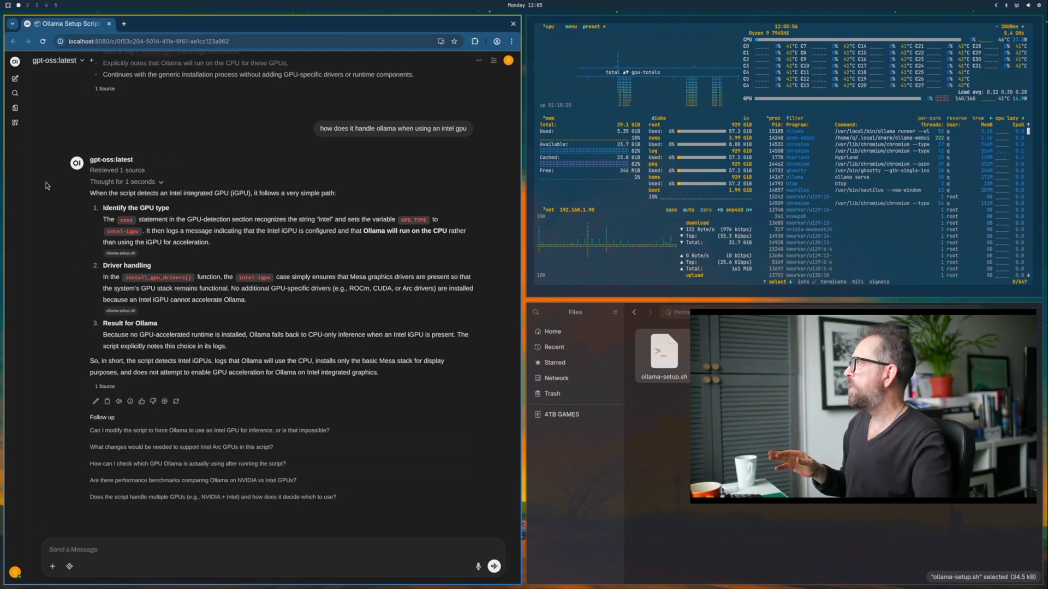
# - Start a new chat and switch its model to gemma3:12b
pyautogui.click(14, 63)
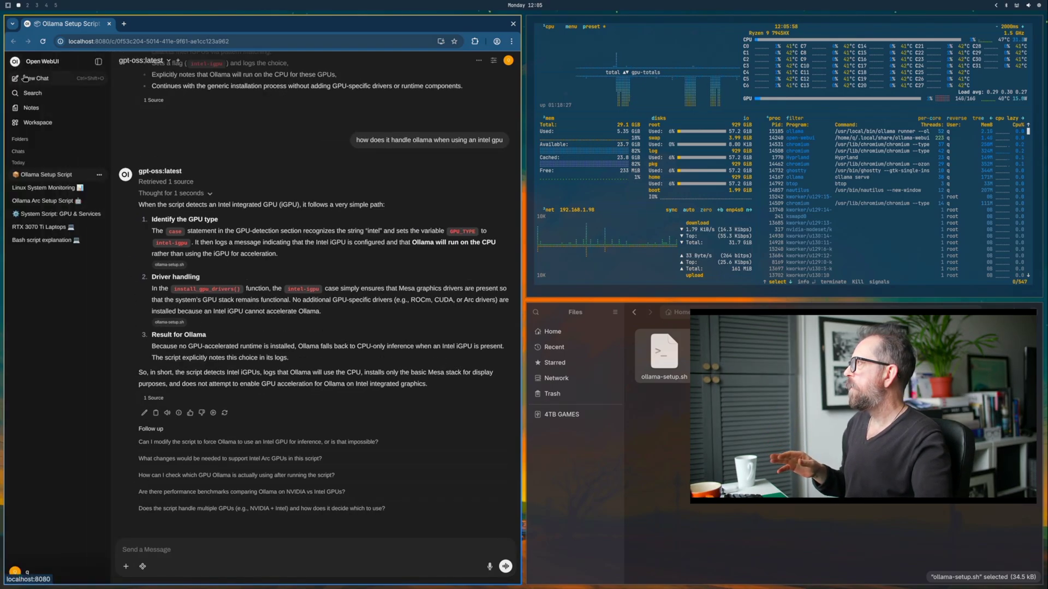
pyautogui.click(31, 79)
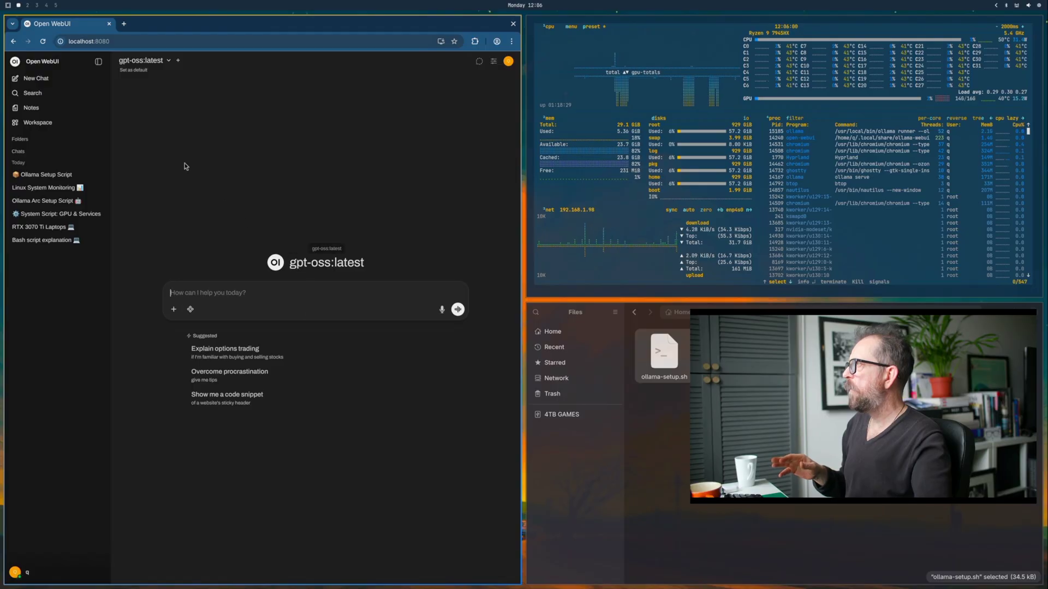
pyautogui.click(169, 61)
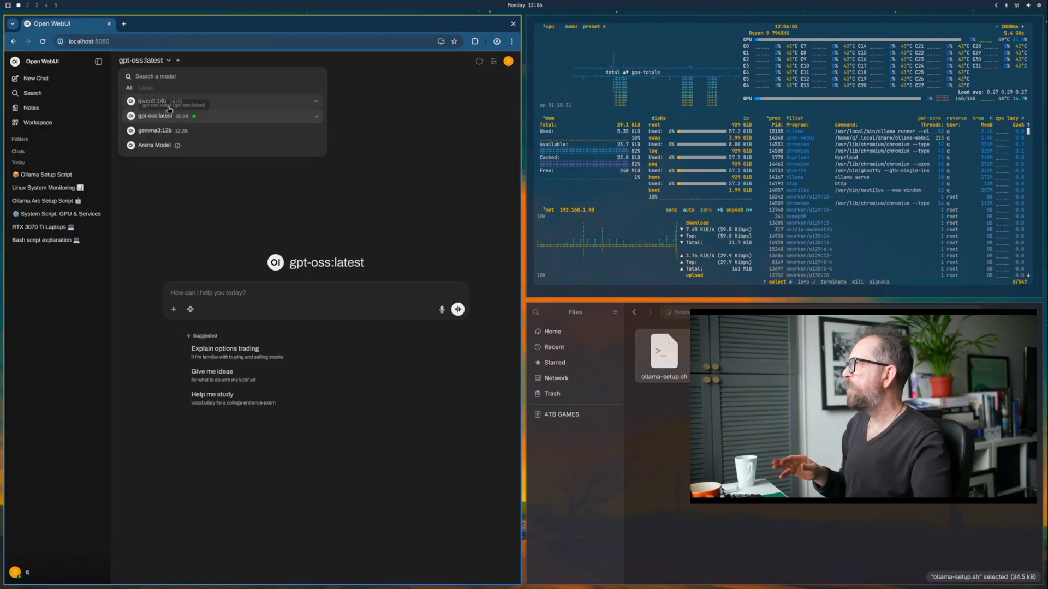
pyautogui.click(164, 130)
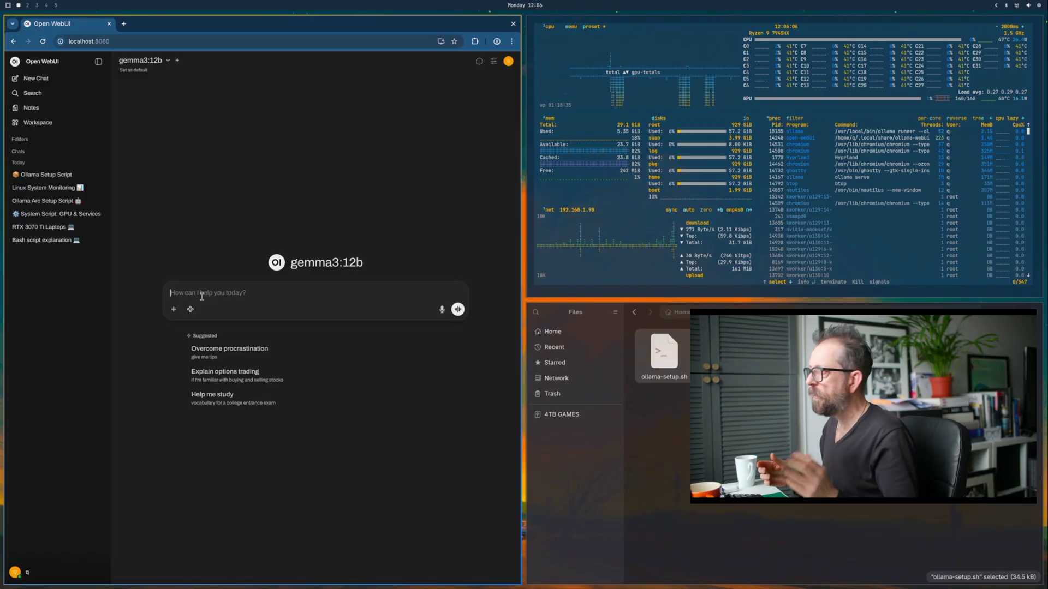
# - Ask gemma3:12b "how does this scrip deal with intel gpus and ollama" with ollama-setup.sh attached from the file manager
pyautogui.write('ho')
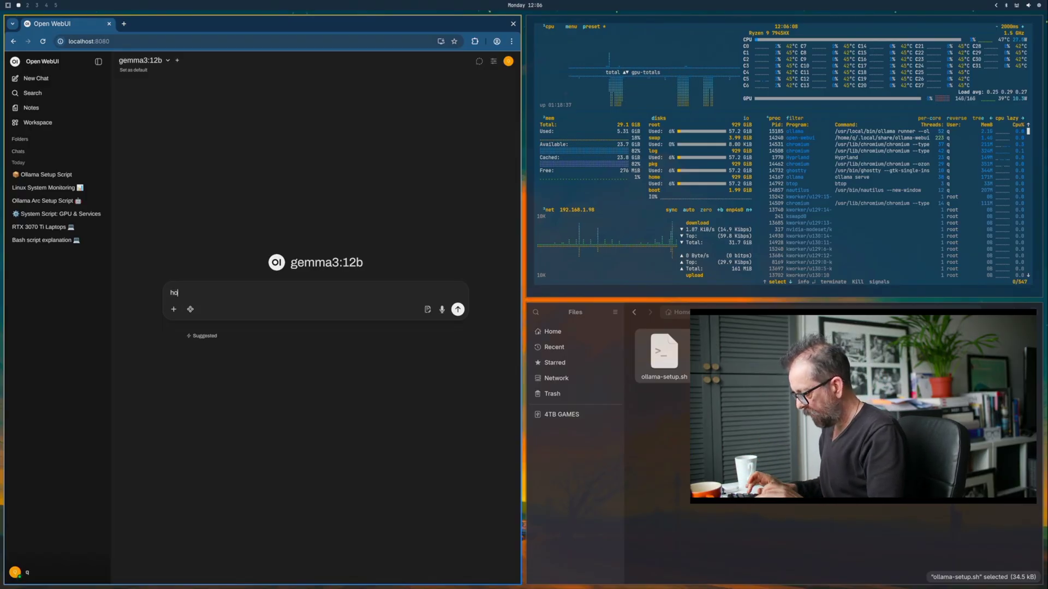
pyautogui.write('w does this sc')
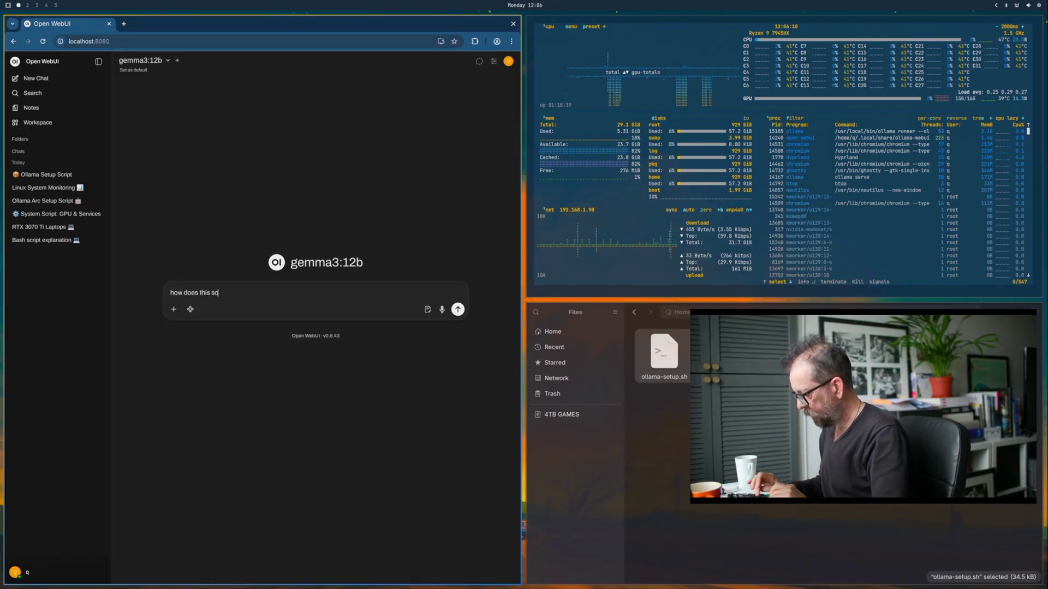
pyautogui.write('rip deal ')
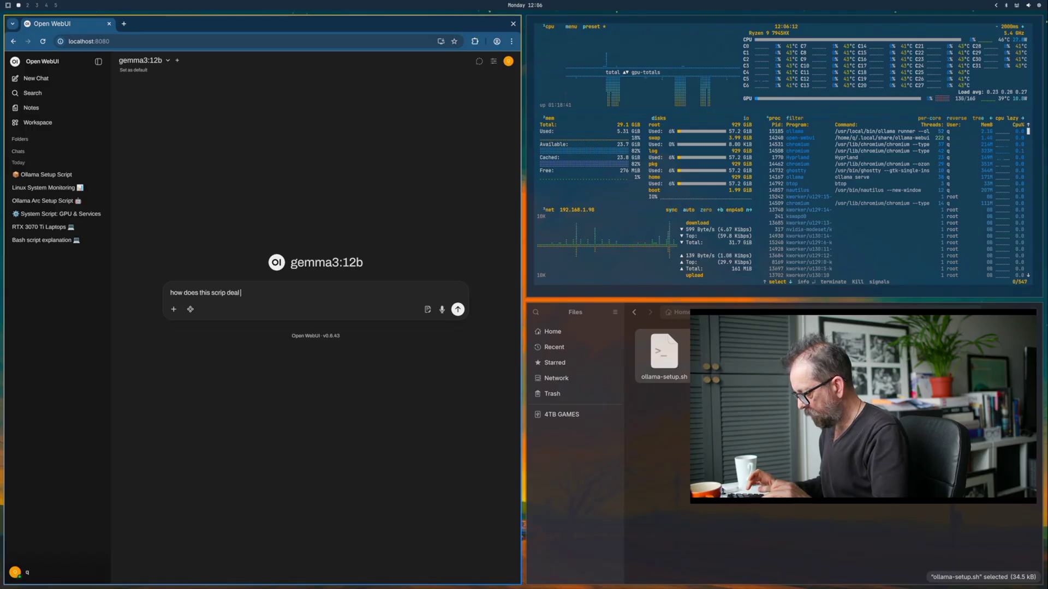
pyautogui.write('with int')
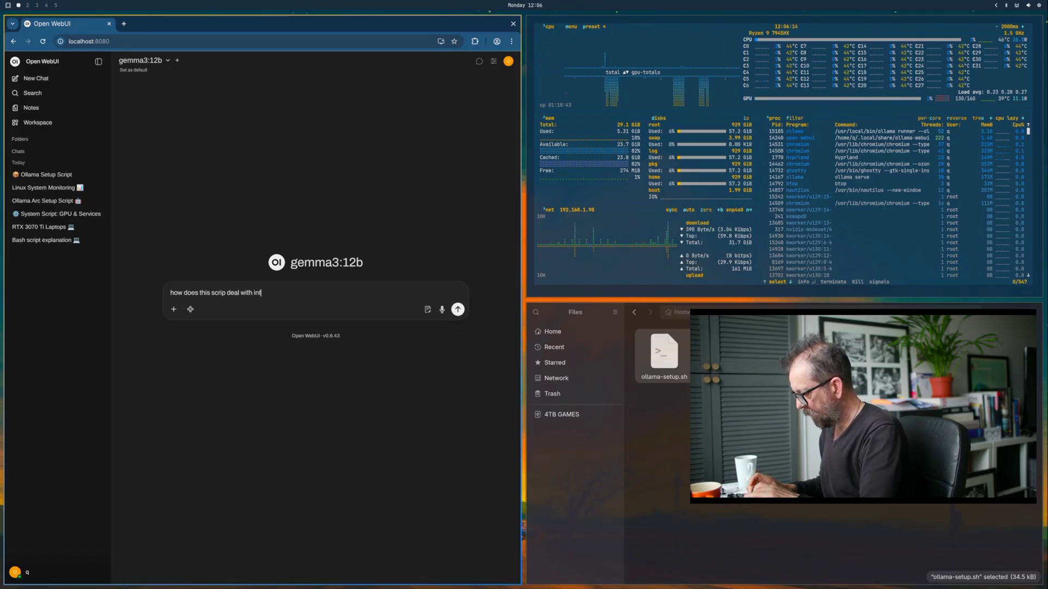
pyautogui.write('el gpus and ollama')
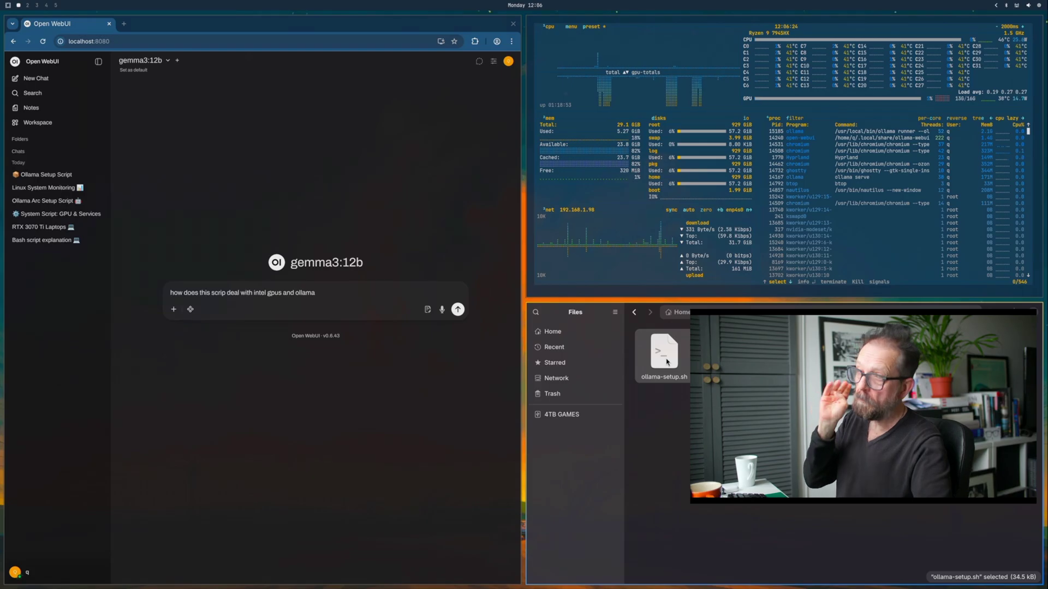
pyautogui.moveTo(666, 362); pyautogui.dragTo(351, 314)
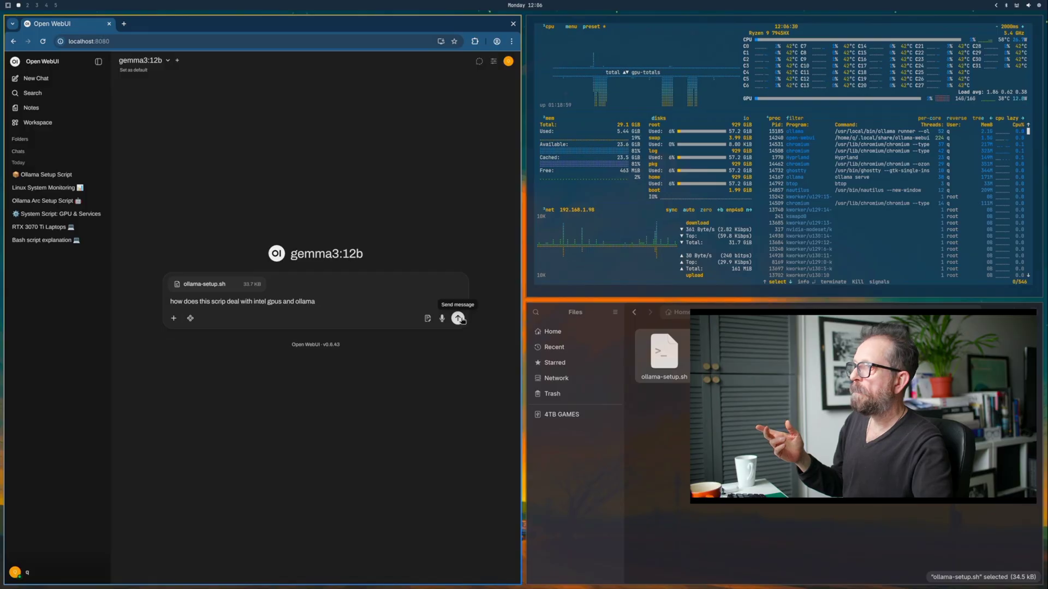
pyautogui.click(457, 318)
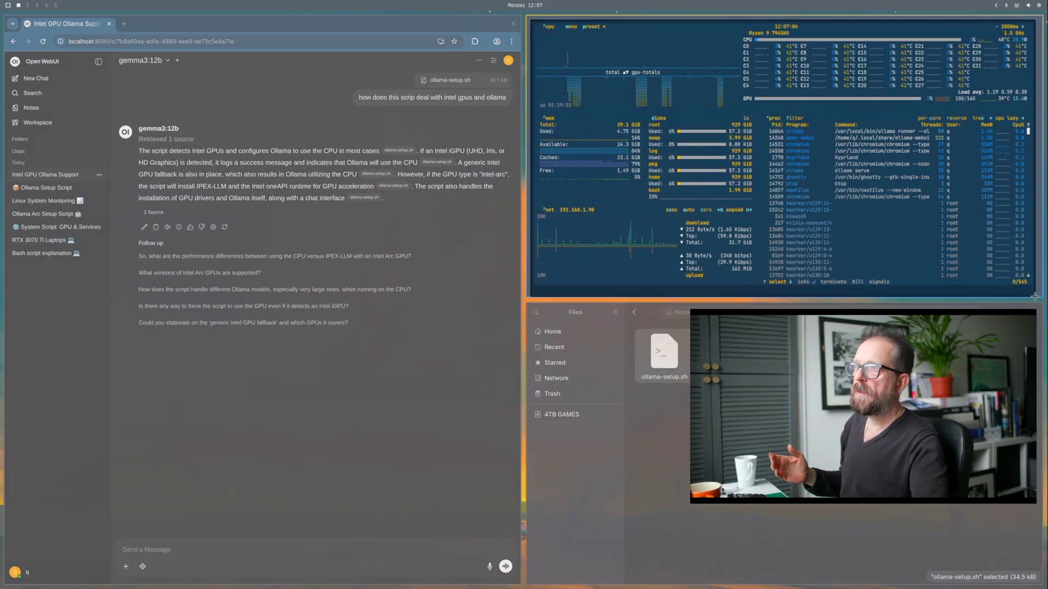
# - Capture a screenshot of the btop system monitor window, save it, and open the Pictures folder in the file manager
pyautogui.moveTo(1031, 297); pyautogui.dragTo(1031, 298)
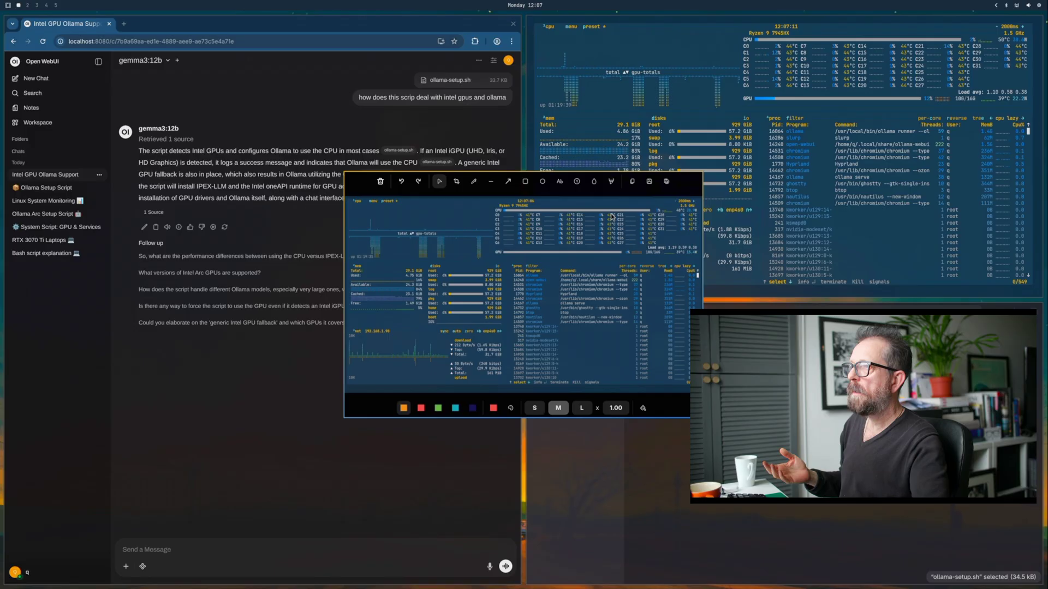
pyautogui.click(648, 181)
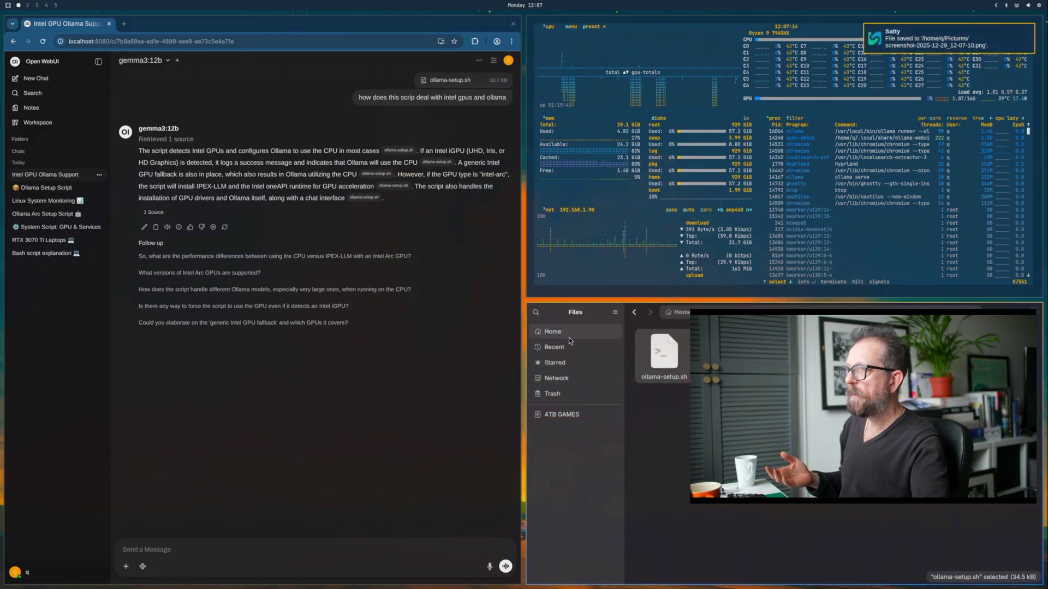
pyautogui.click(568, 337)
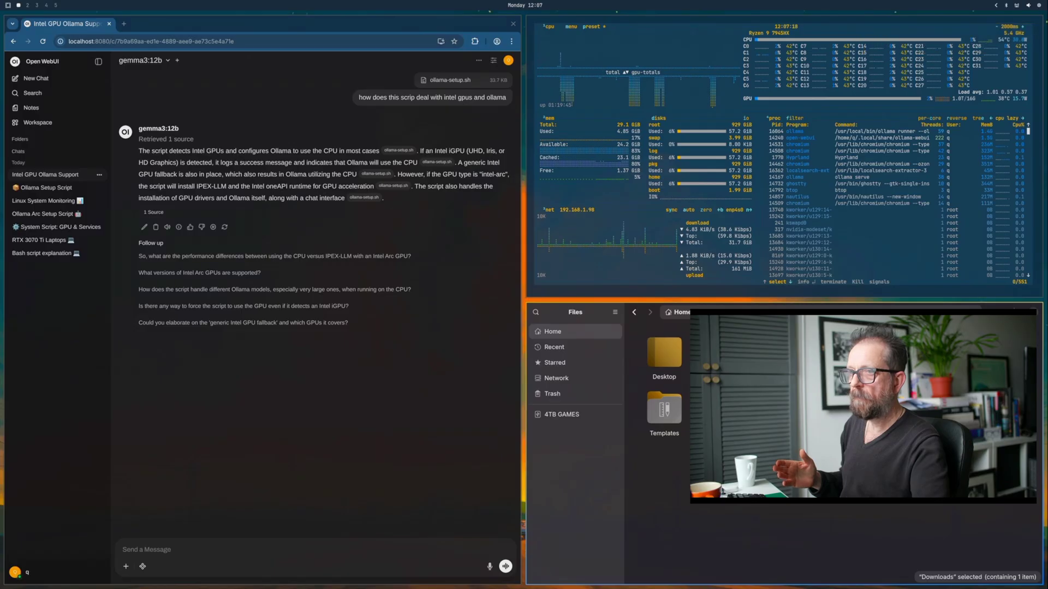
pyautogui.press('Return')
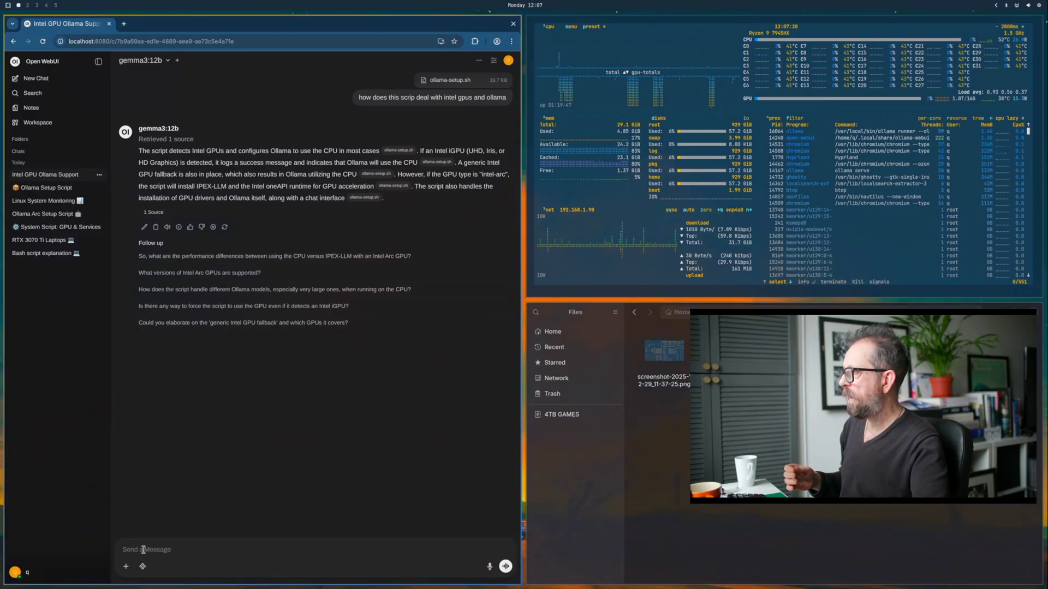
# - Send "explain this picture to me" in the same gemma3:12b chat with the new btop screenshot attached
pyautogui.write('ex')
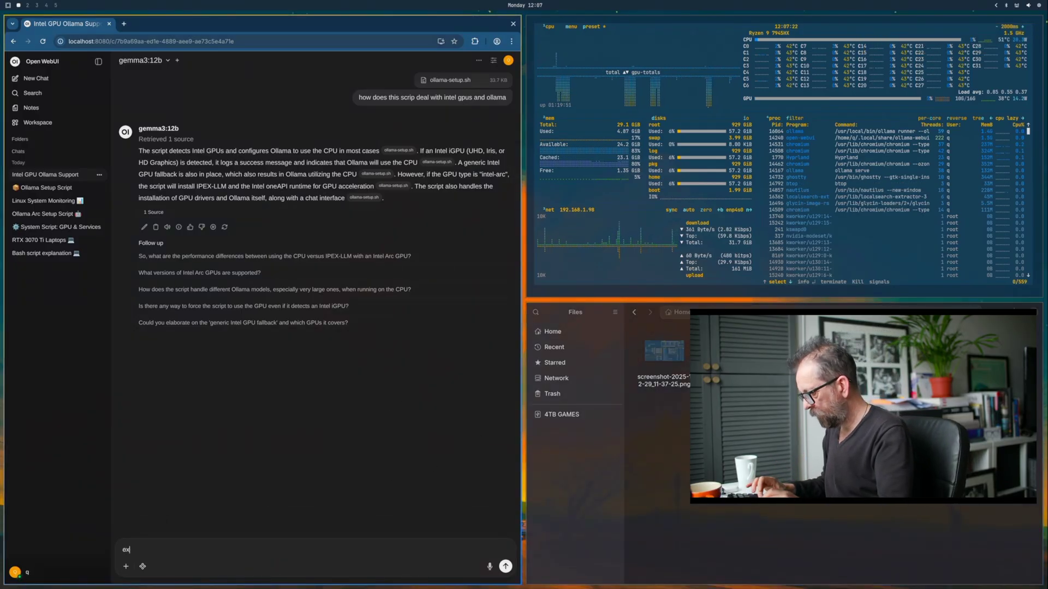
pyautogui.write('plain this pi')
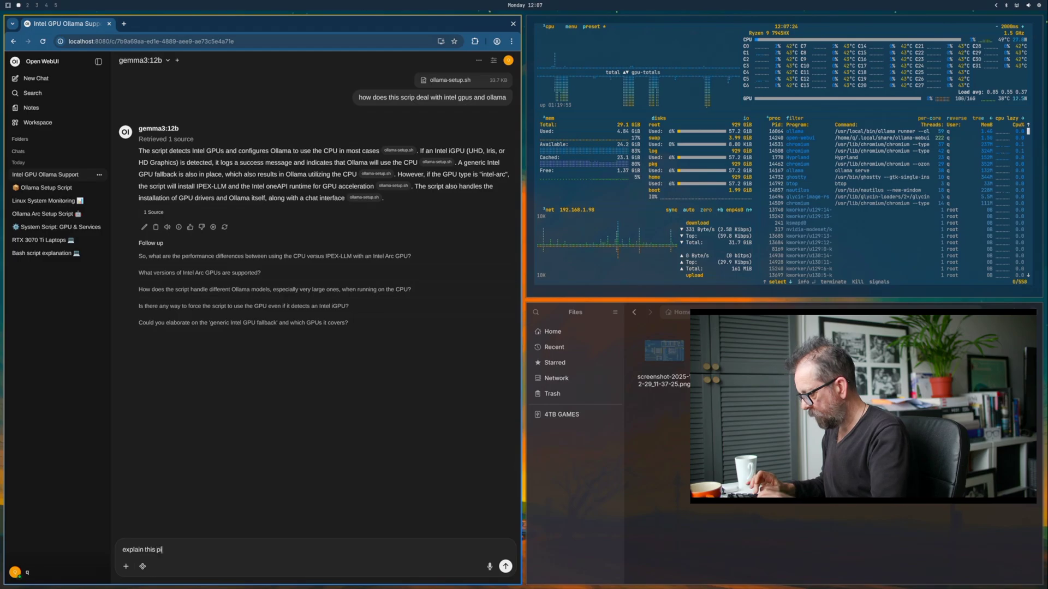
pyautogui.write('cture to me')
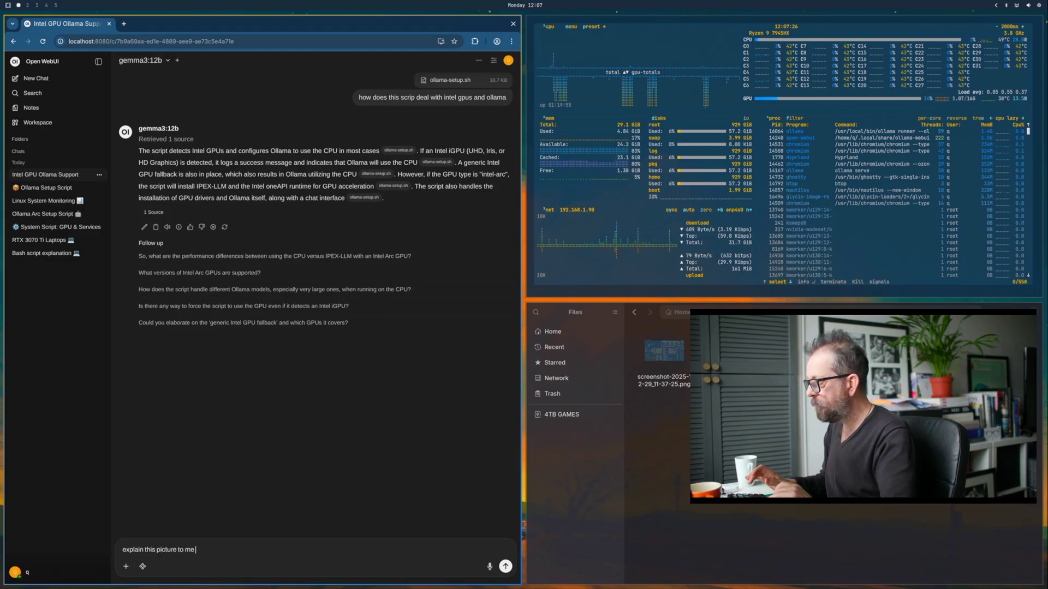
pyautogui.moveTo(715, 355); pyautogui.dragTo(314, 544)
pyautogui.click(506, 567)
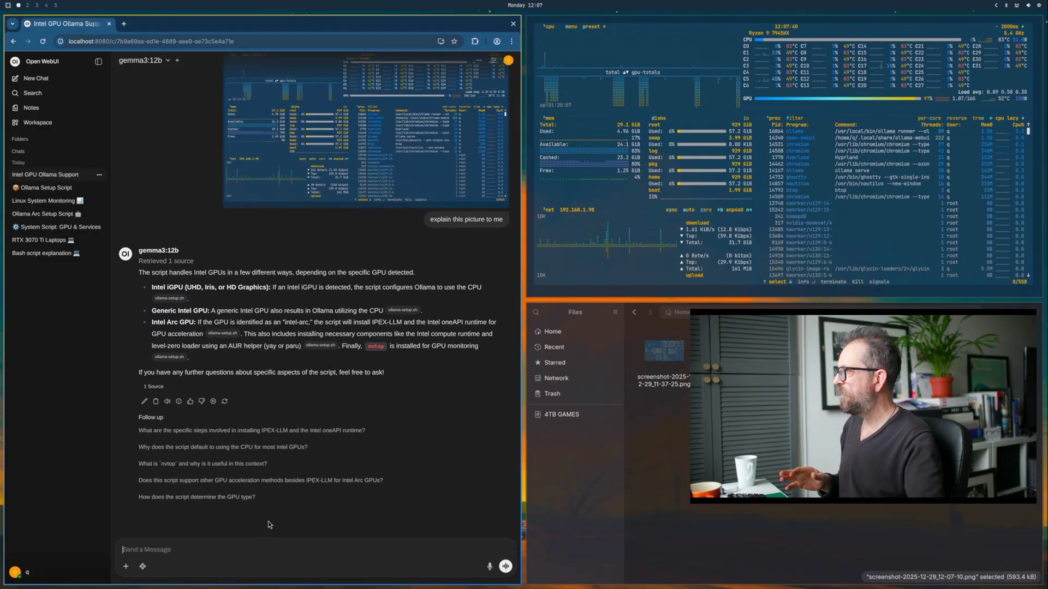
# - Start a new gemma3:12b chat and send "ecplain this picture to me" with screenshot-2025-12-29_12-07-10.png attached
pyautogui.click(35, 80)
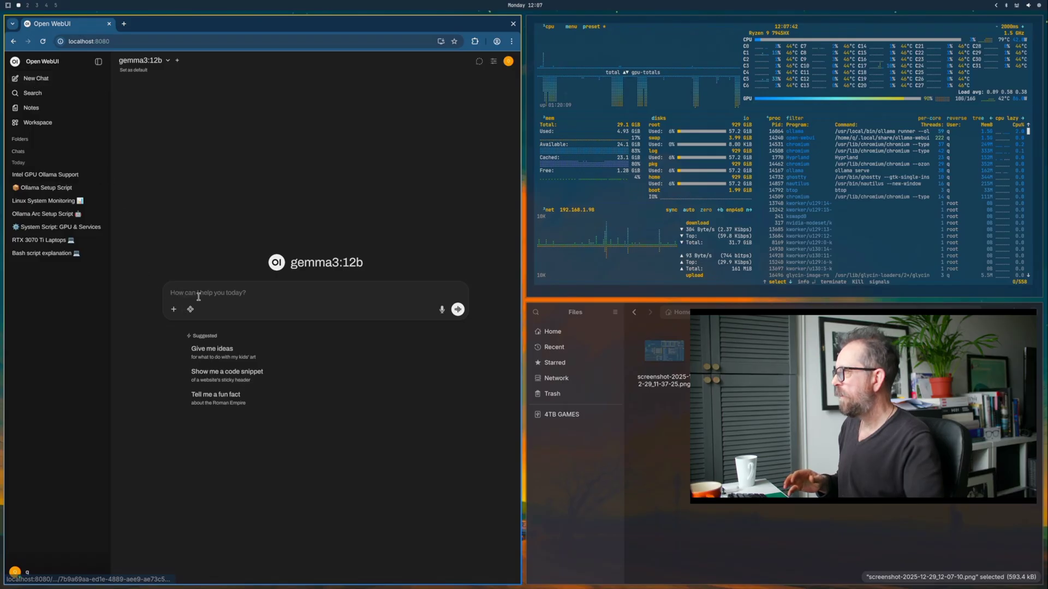
pyautogui.write('e')
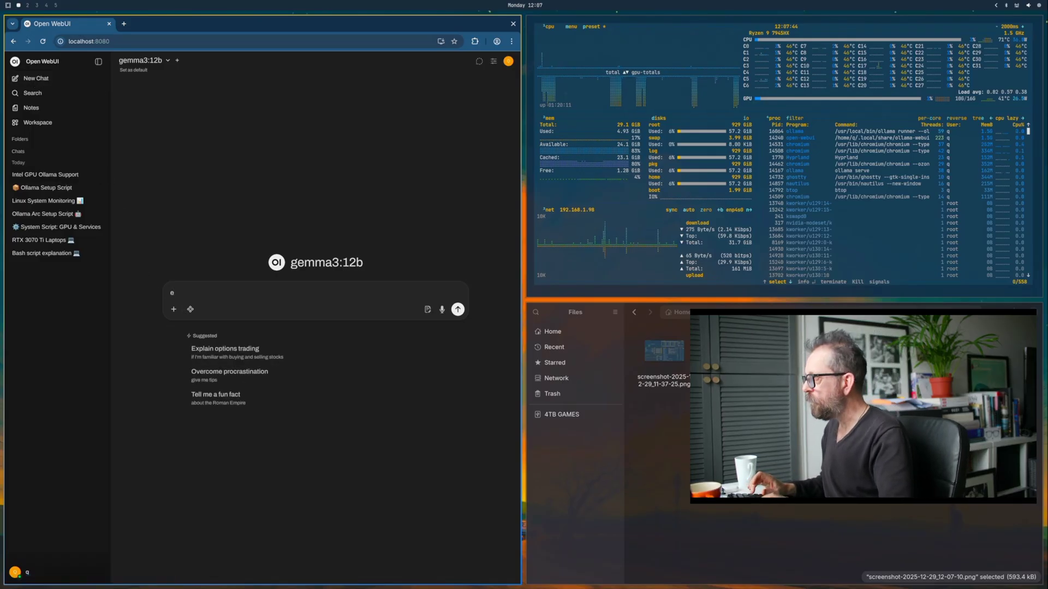
pyautogui.write('cplain this ')
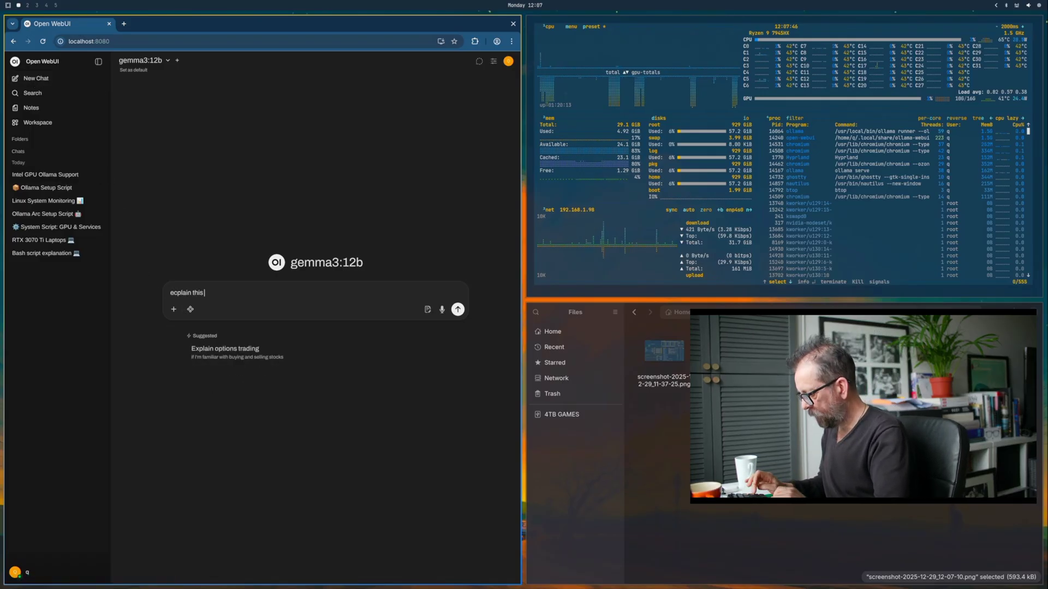
pyautogui.write('picture to')
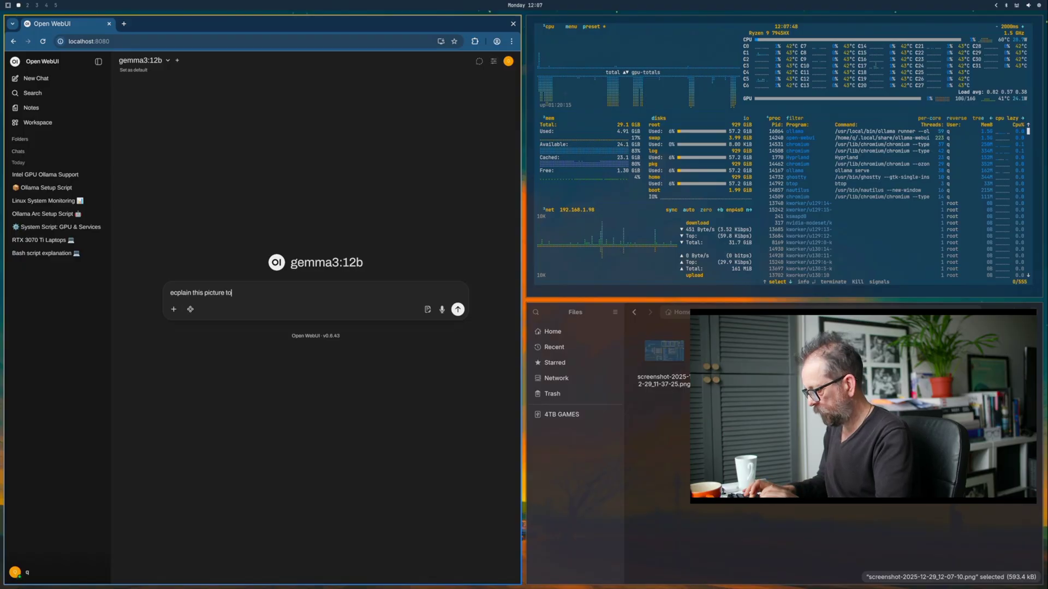
pyautogui.write(' me')
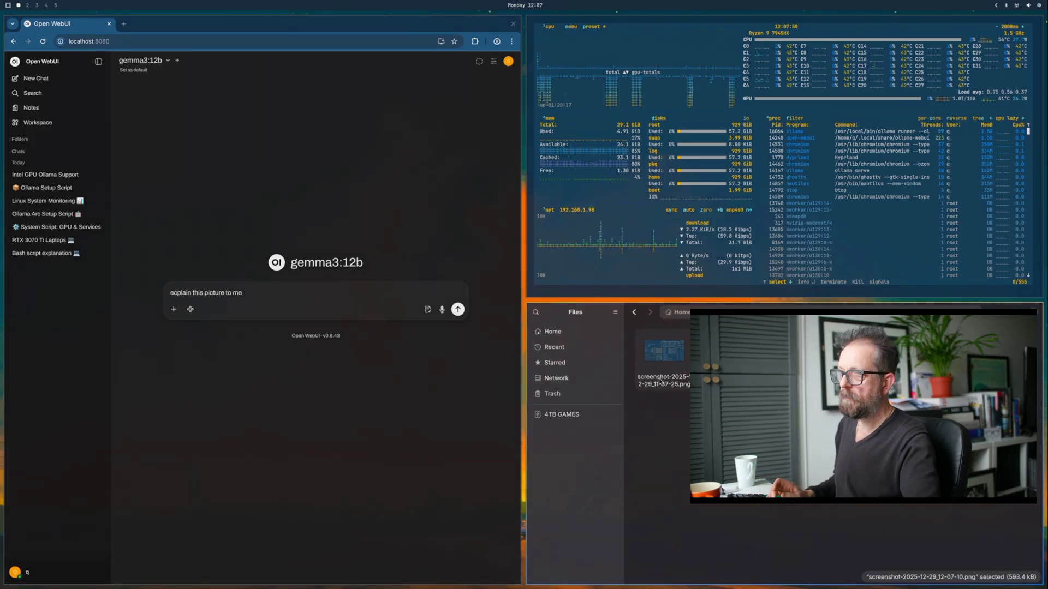
pyautogui.moveTo(659, 382); pyautogui.dragTo(365, 319)
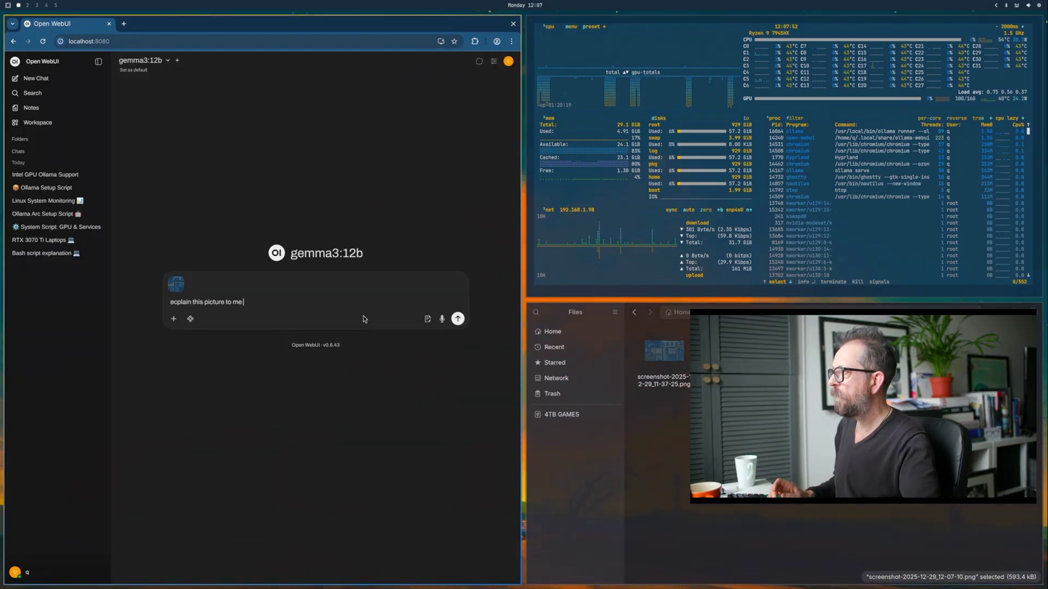
pyautogui.click(457, 319)
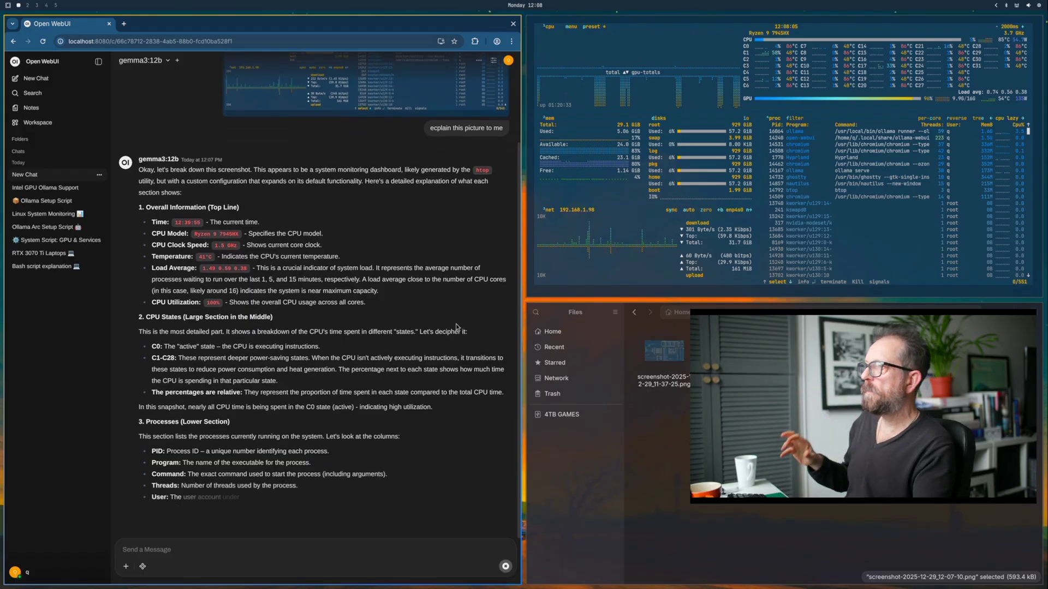
# - Close the btop and file manager windows, review gemma3's explanation of the screenshot, and close the Open WebUI browser window
pyautogui.press('super+q')
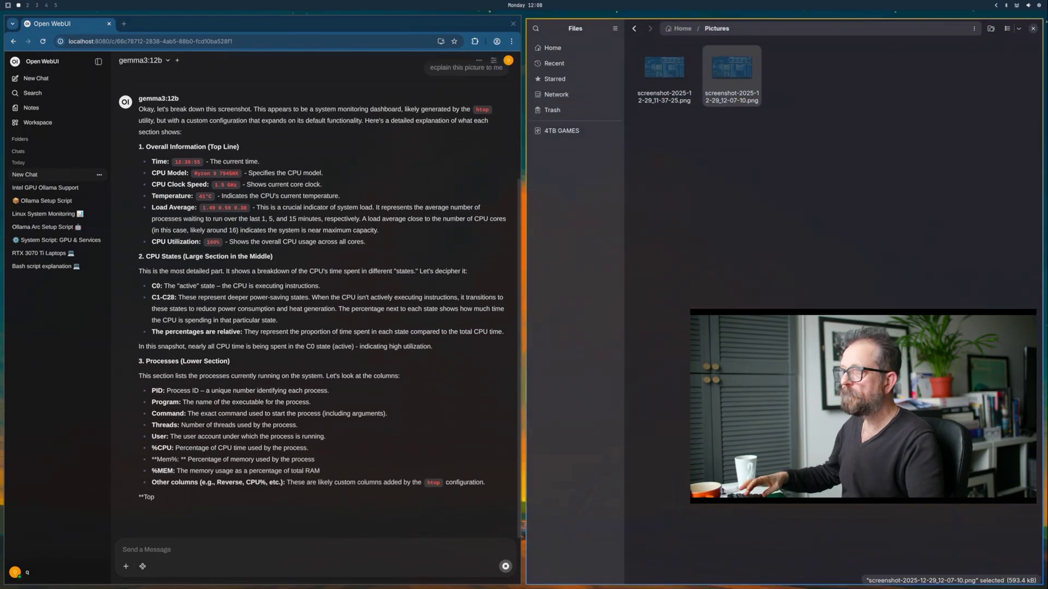
pyautogui.press('super+q')
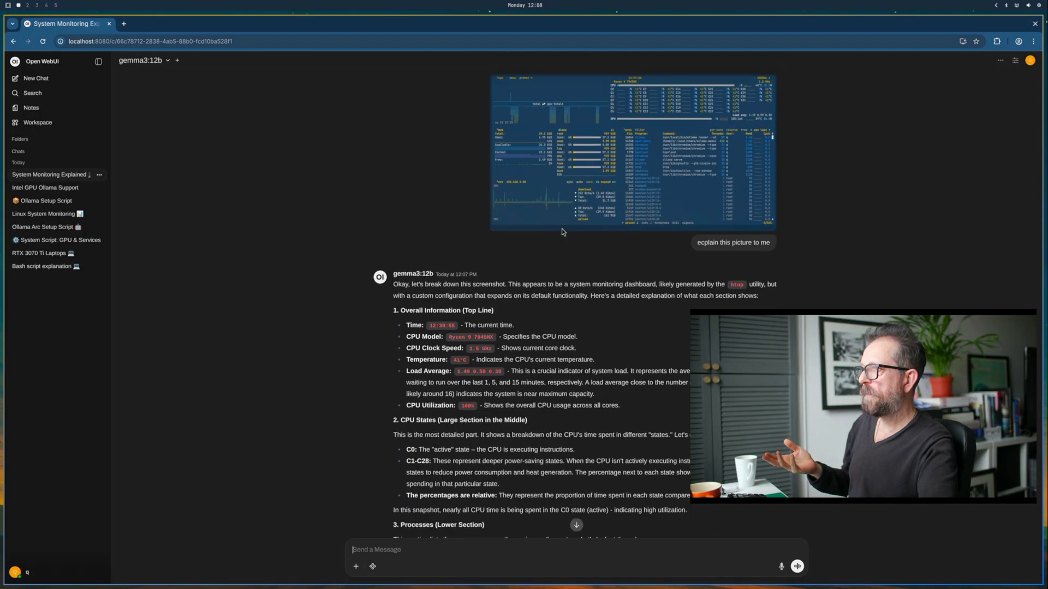
pyautogui.scroll(8, 561, 233)
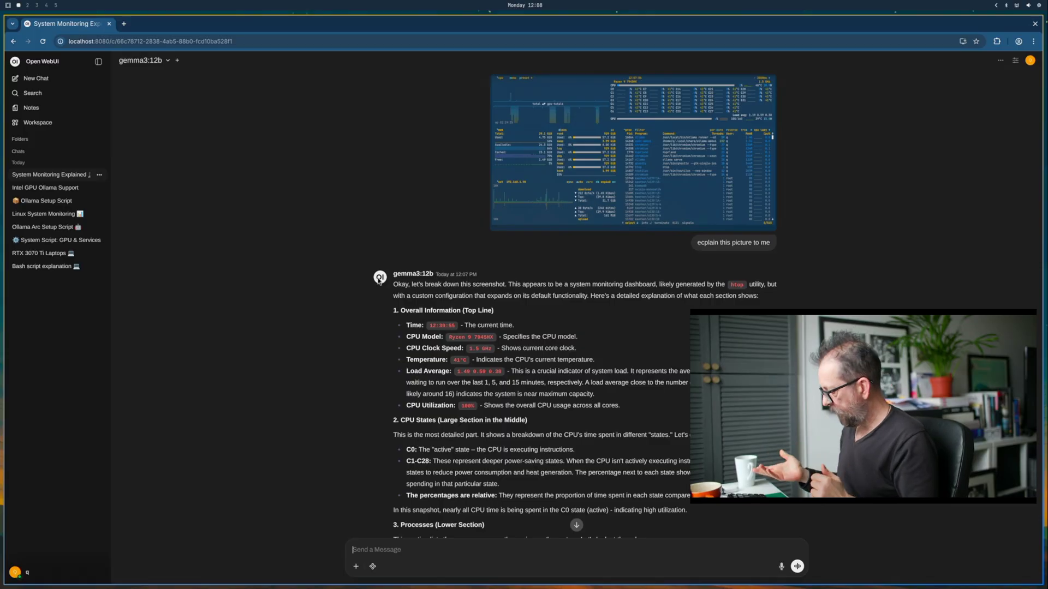
pyautogui.hotkey('ctrl', 'w')
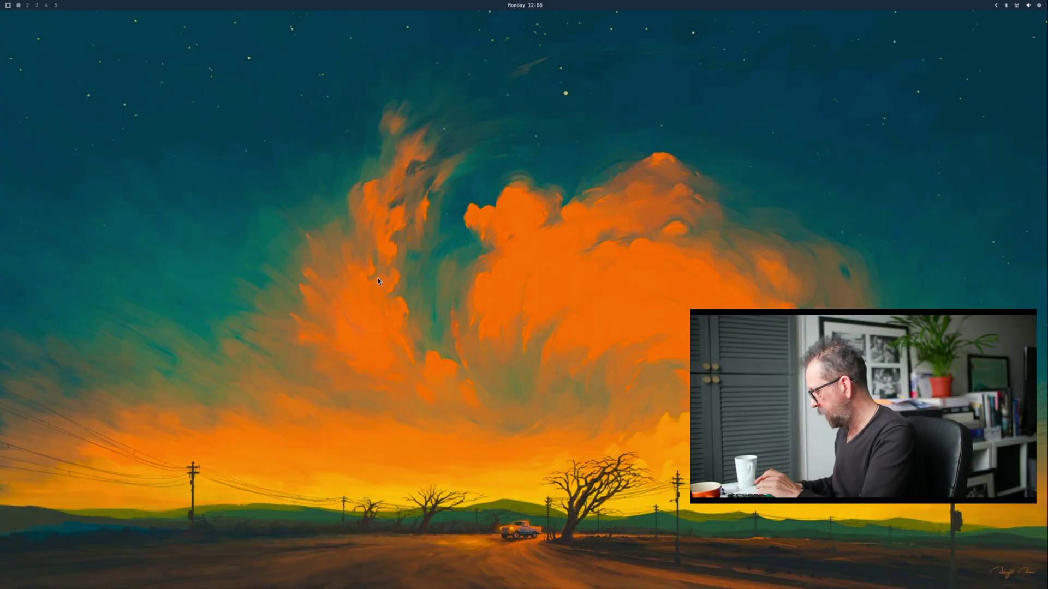
# - Open ChatGPT and the local Open WebUI side by side for comparison, and close both windows
pyautogui.press('super+a')
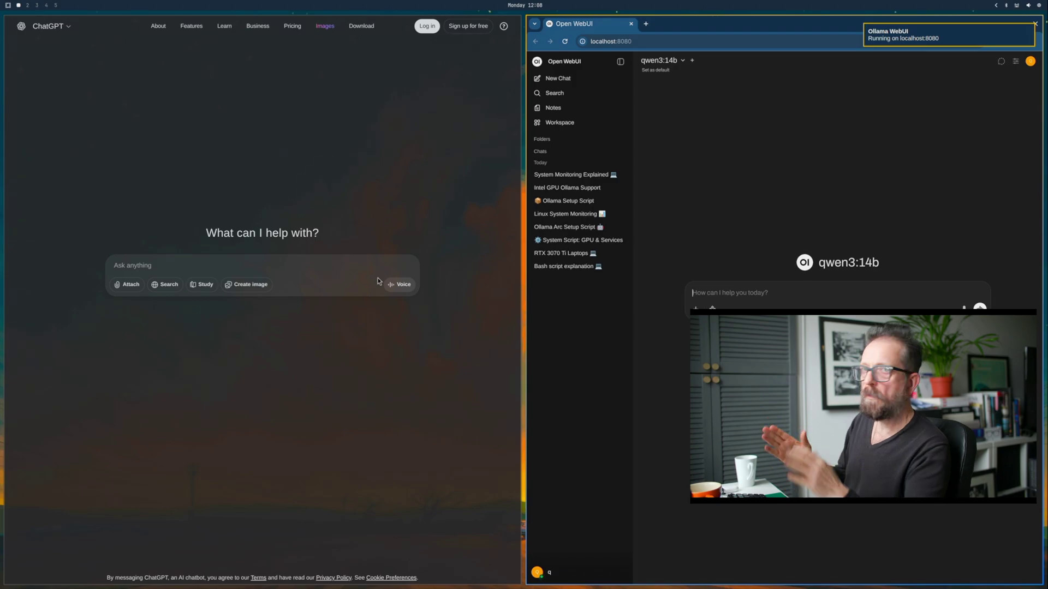
pyautogui.click(362, 264)
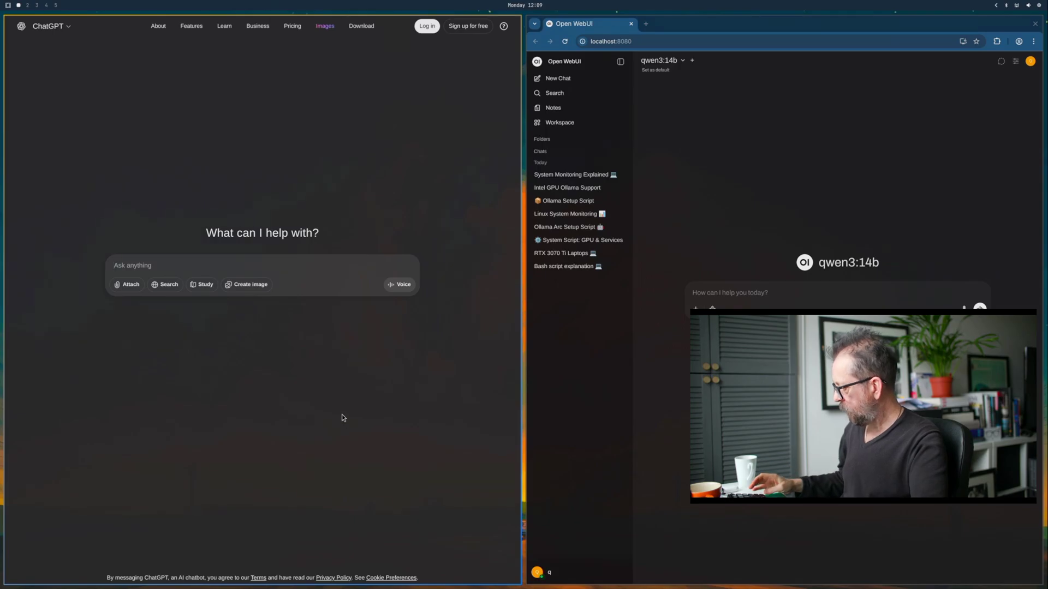
pyautogui.press('super+q')
pyautogui.press('super+q')
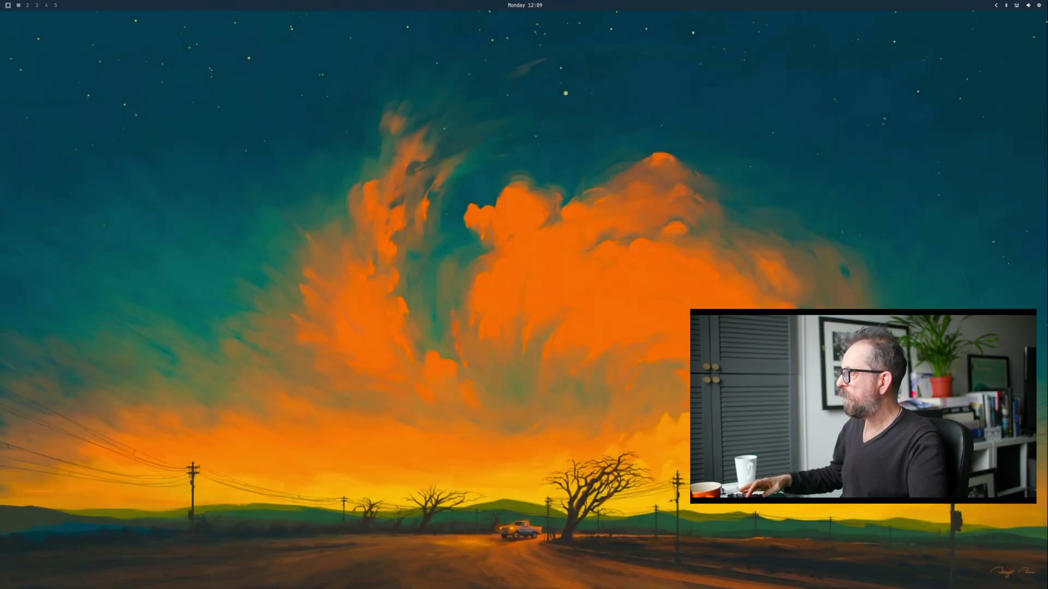